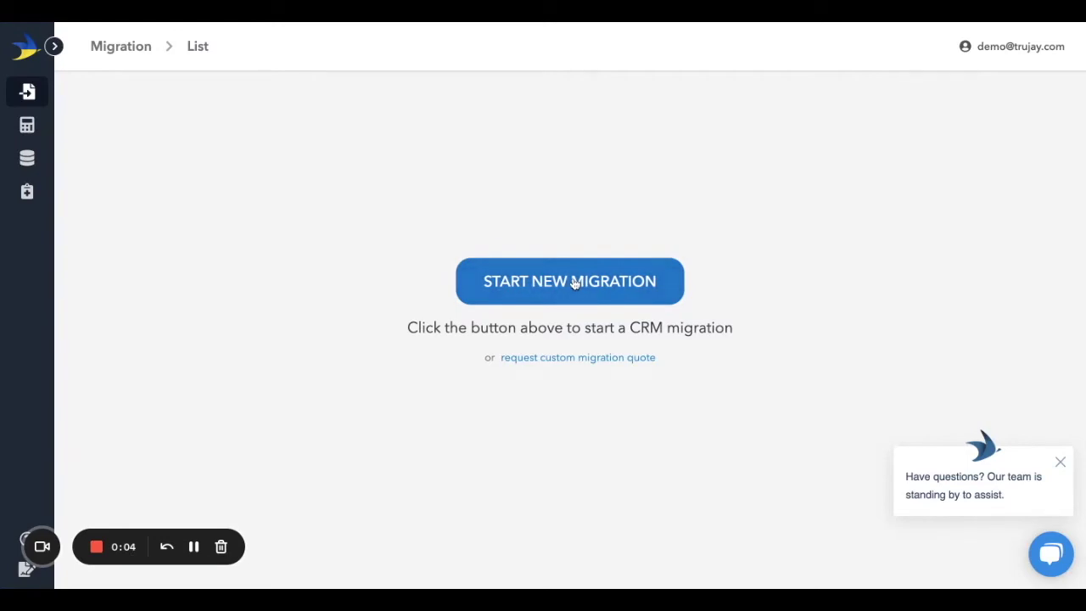
- Start a new migration and connect Salesforce Lightning as the current CRM
left_click(573, 284)
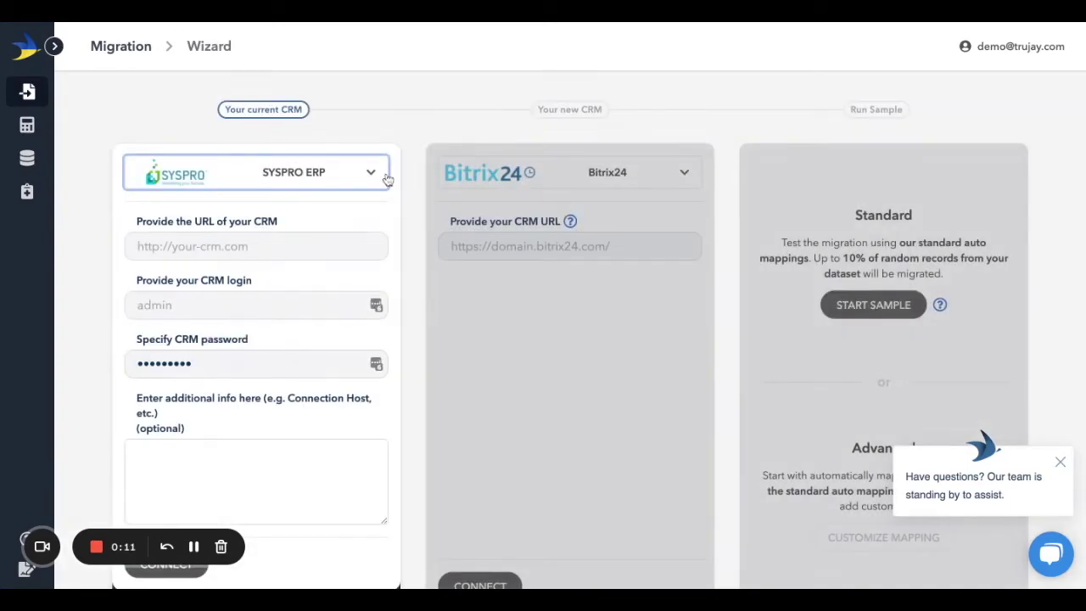
left_click(377, 174)
left_click(249, 109)
type("sales")
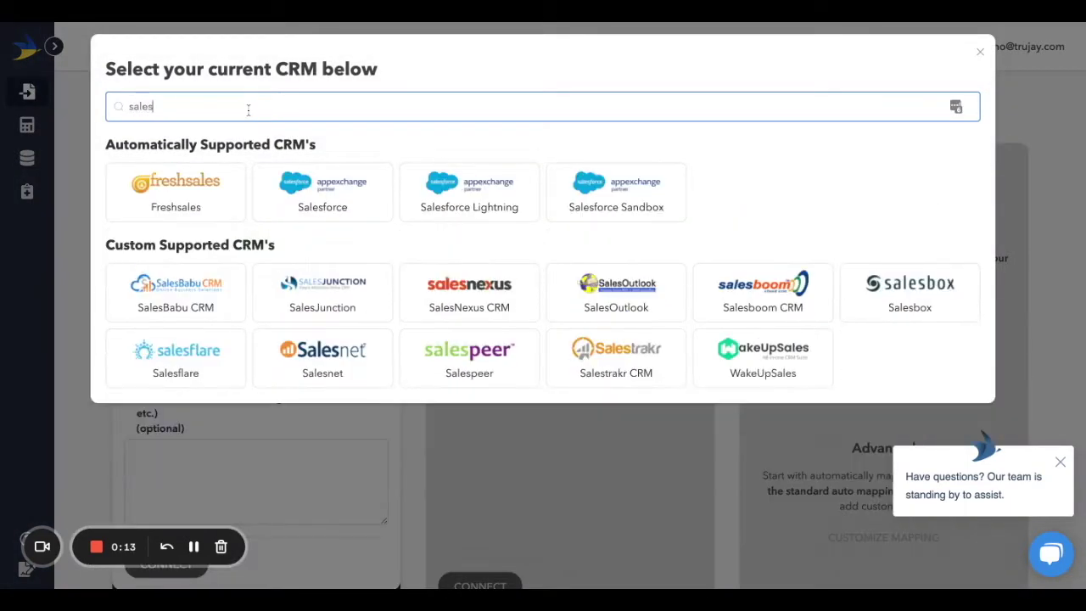
left_click(459, 193)
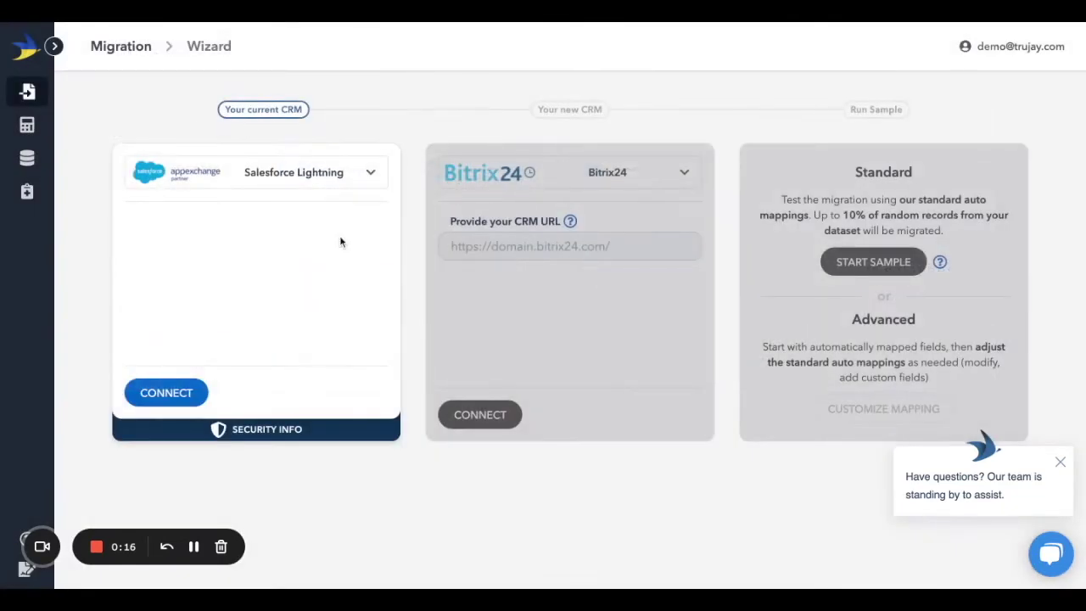
left_click(166, 394)
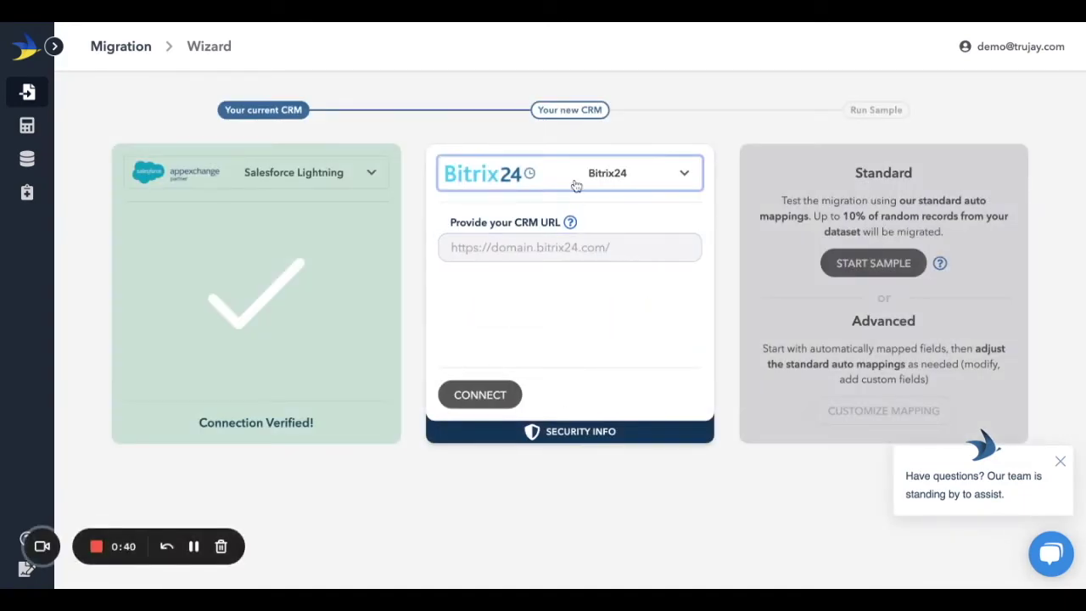
- Choose HubSpot as the new CRM and connect it
left_click(576, 180)
type("hubs")
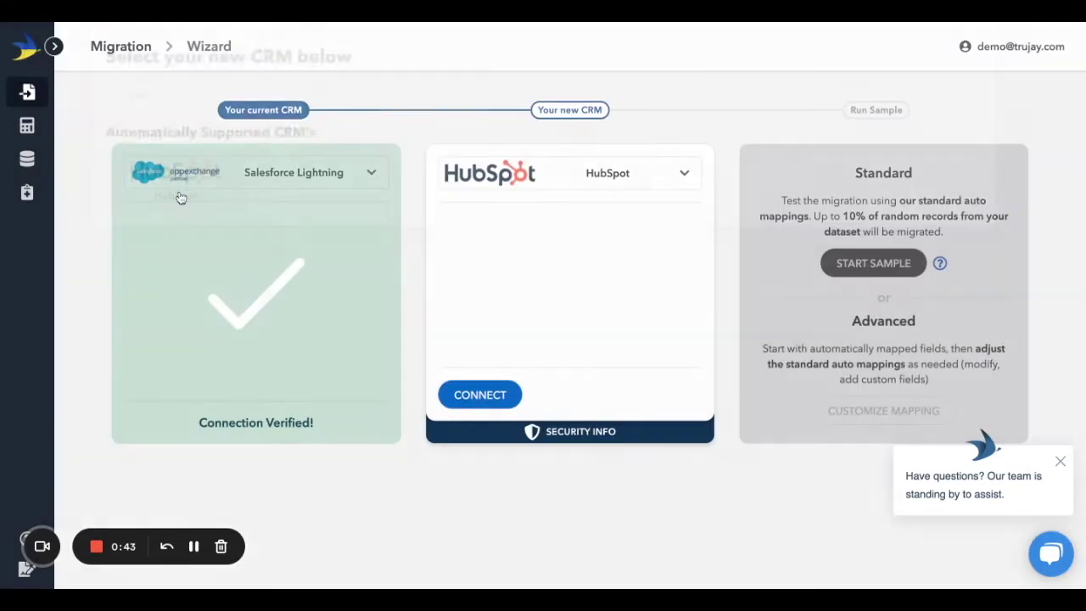
left_click(177, 195)
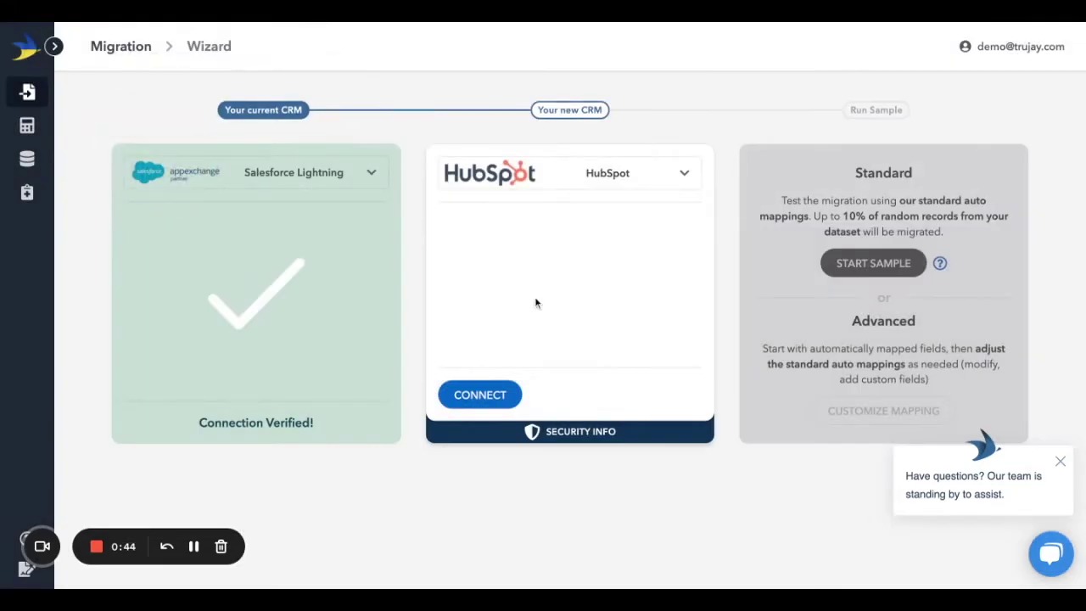
left_click(472, 399)
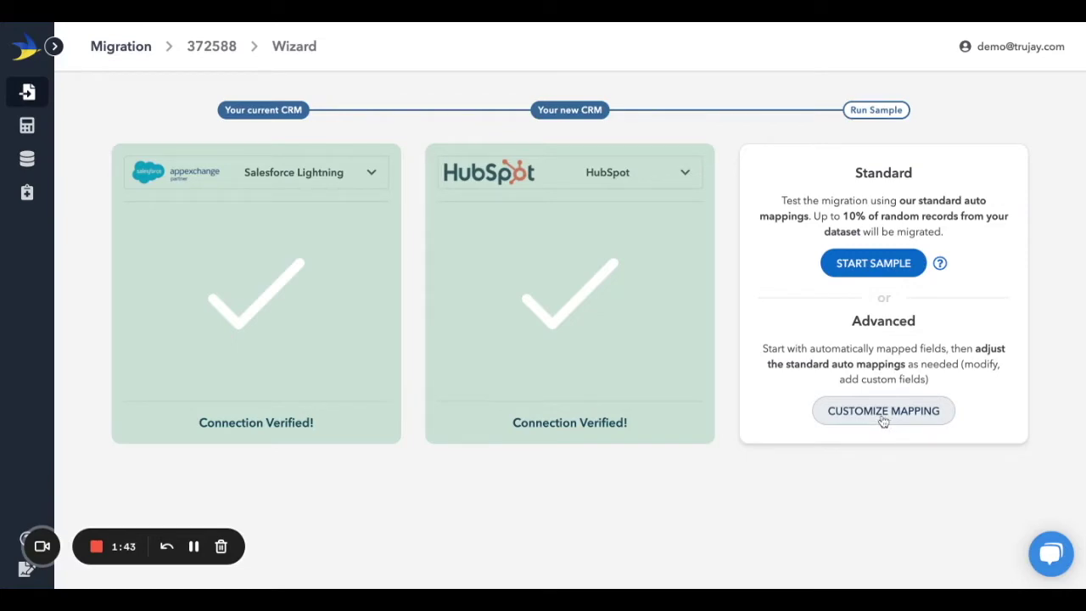
- Choose the advanced customized mapping and decline preserving data in the target CRM
left_click(884, 415)
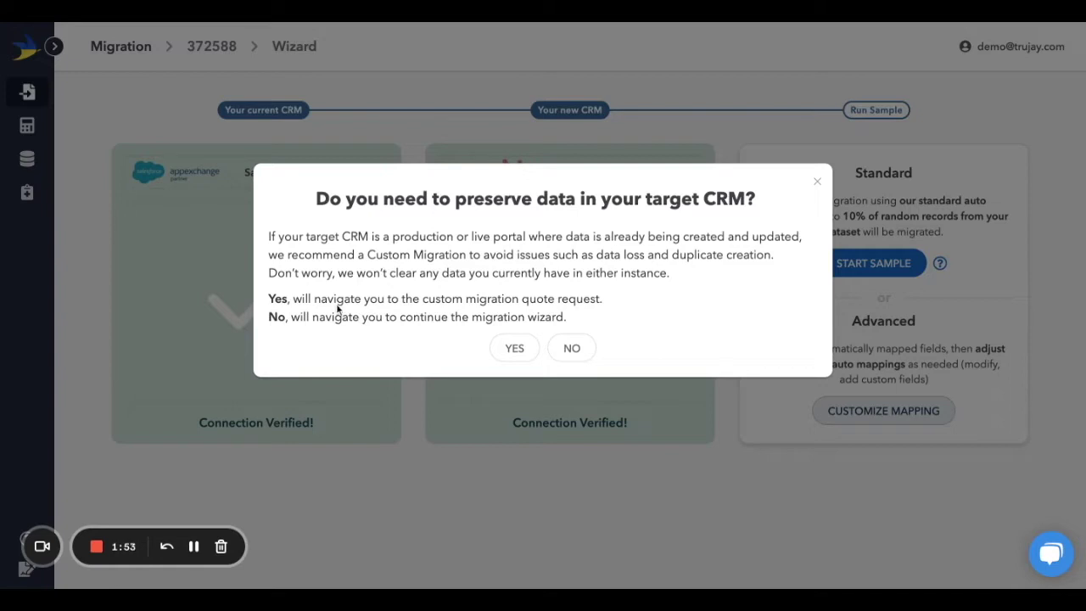
left_click(575, 355)
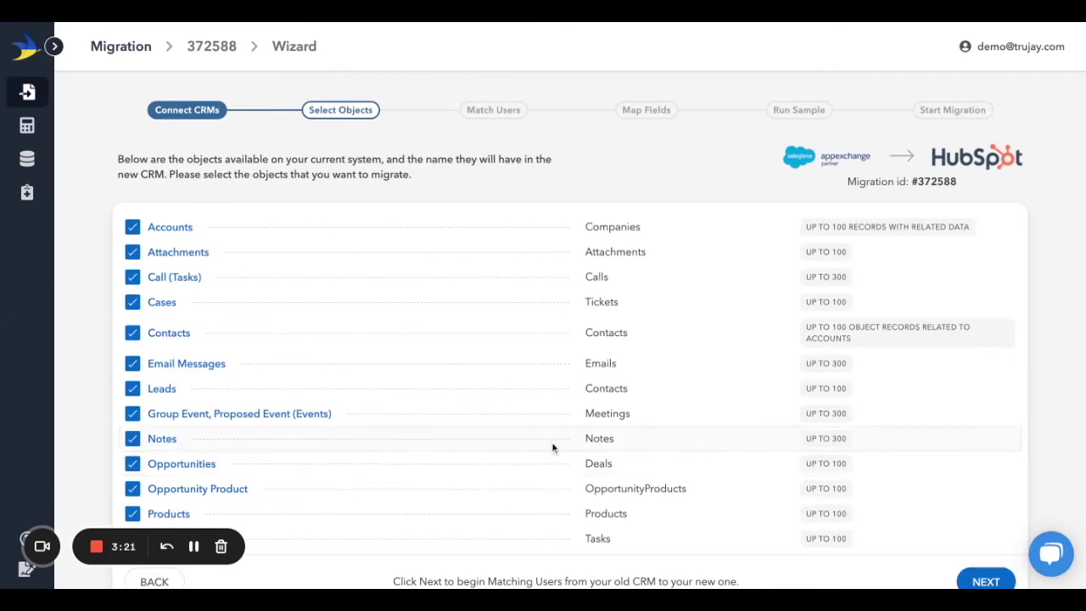
- Review the full list of migratable objects, keep the default selection and continue to user matching
scroll(497, 444, "down", 1)
scroll(497, 446, "down", 5)
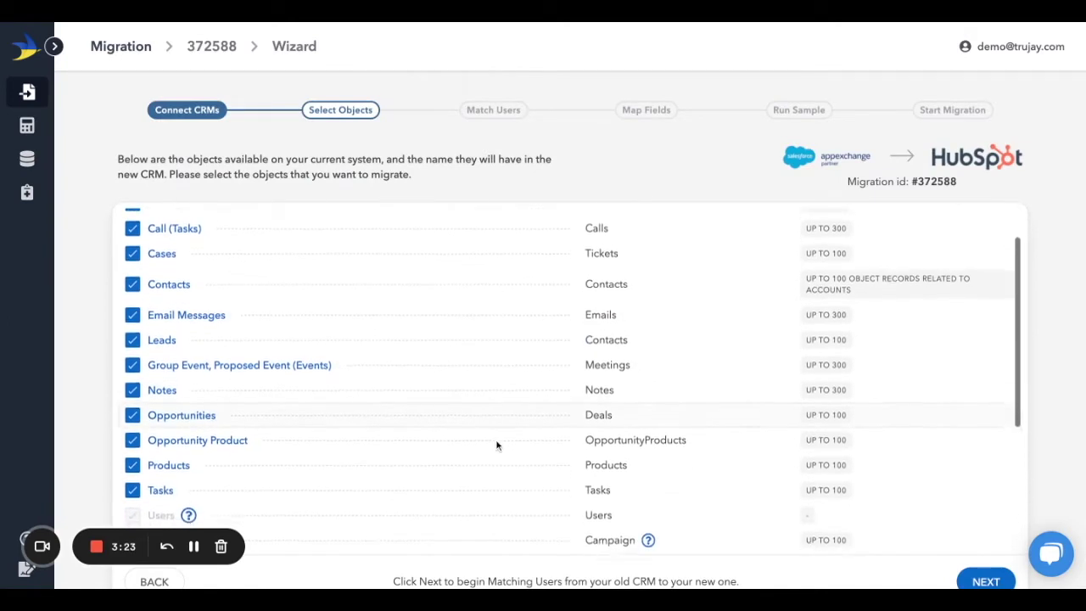
scroll(497, 429, "down", 2)
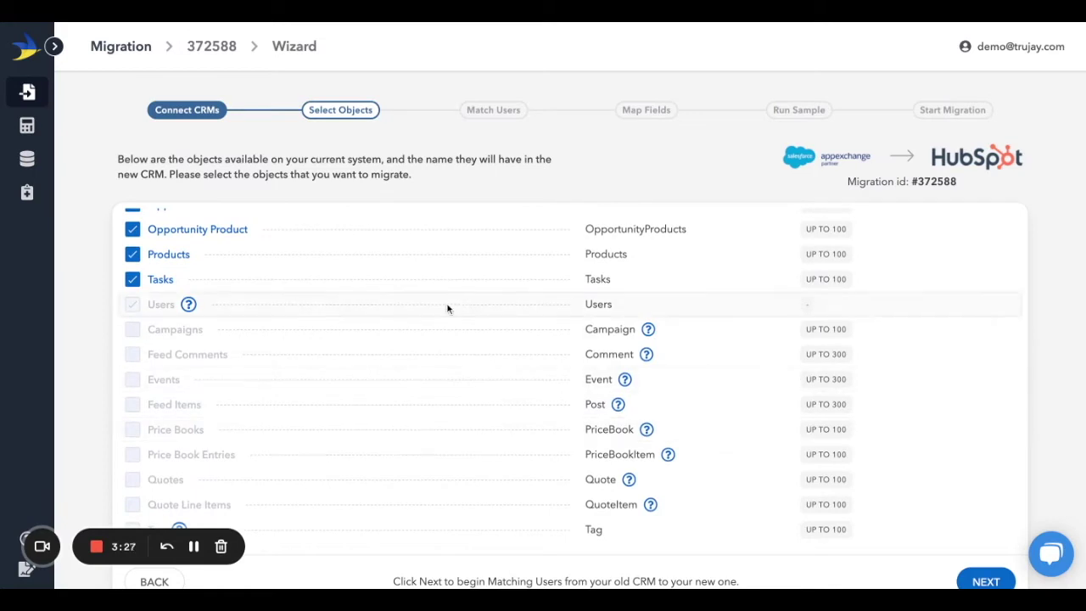
scroll(430, 279, "up", 1)
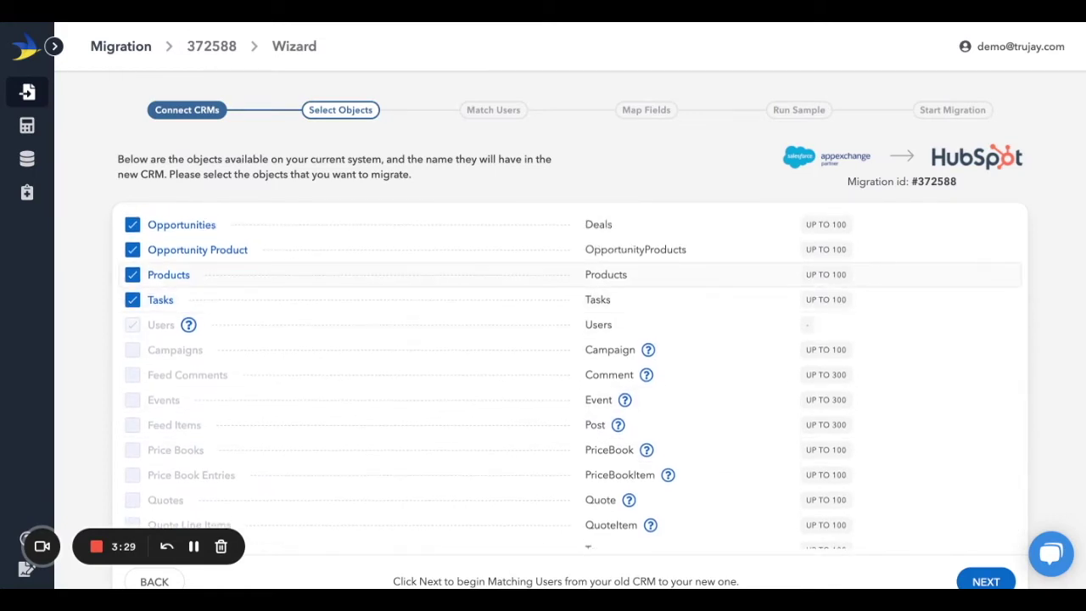
scroll(430, 271, "down", 1)
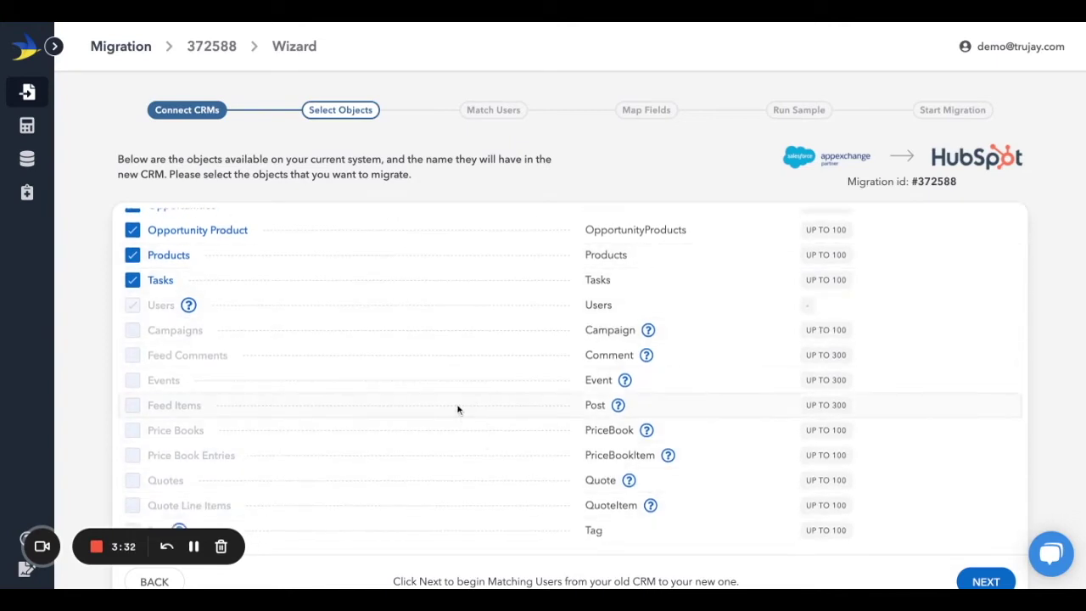
scroll(457, 410, "up", 5)
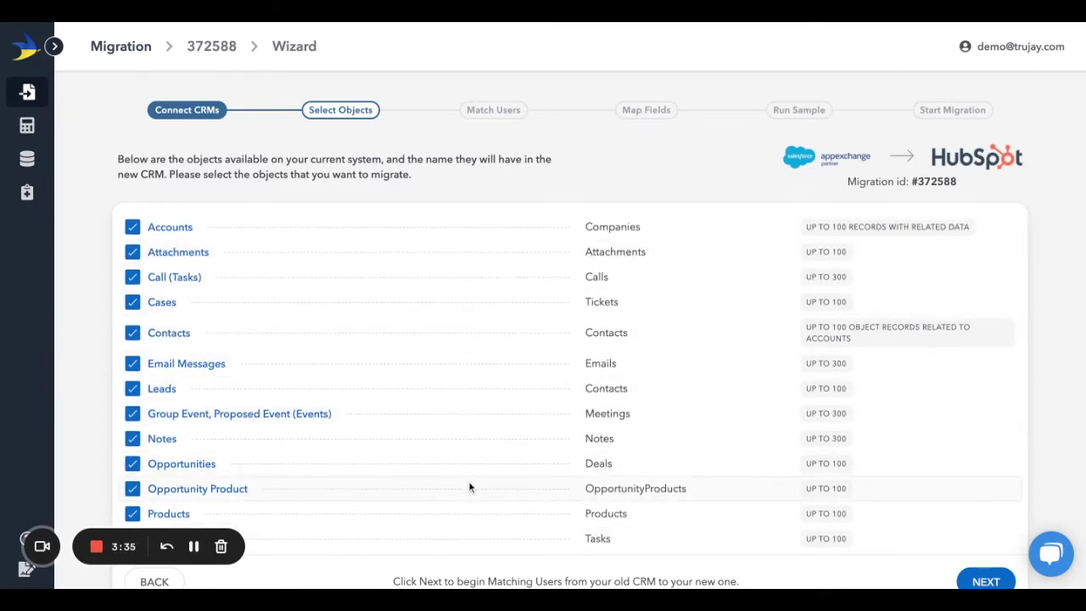
scroll(865, 528, "down", 5)
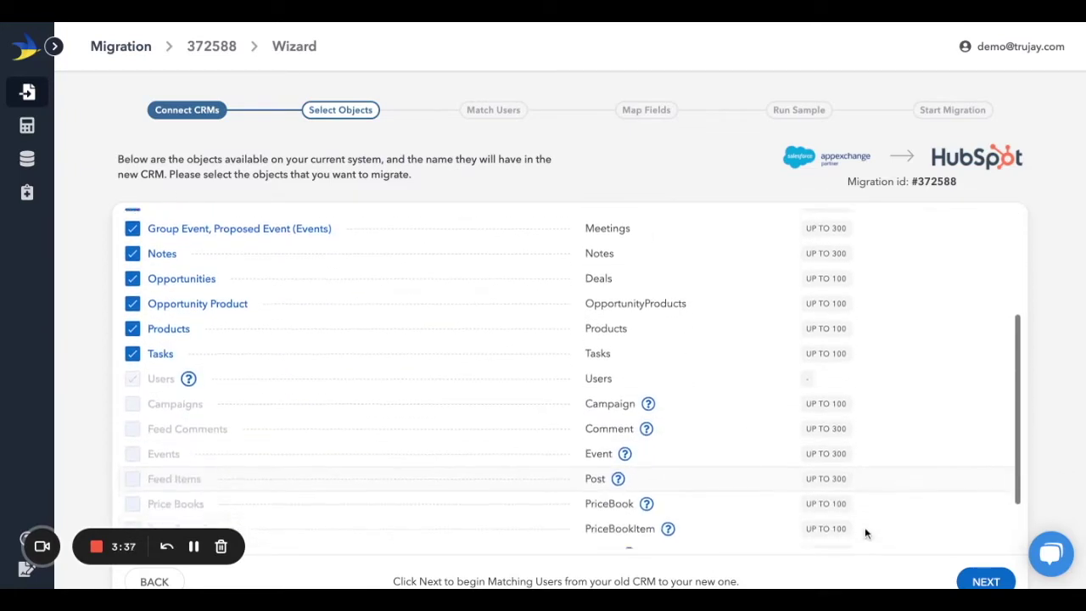
left_click(985, 582)
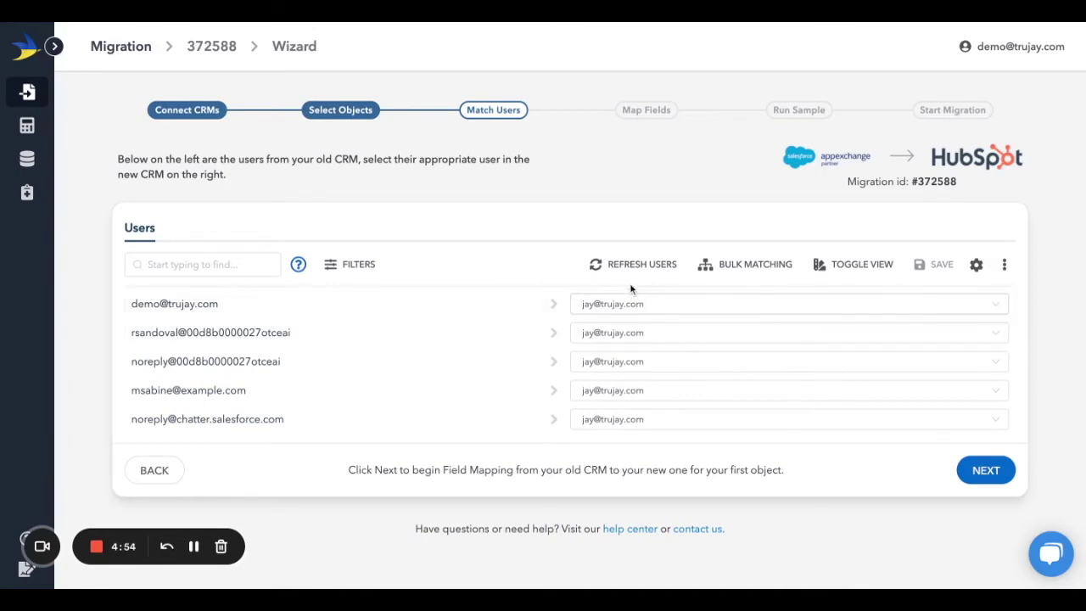
- Bulk-match all source users to the demo user in the target CRM and continue to field mapping
left_click(717, 265)
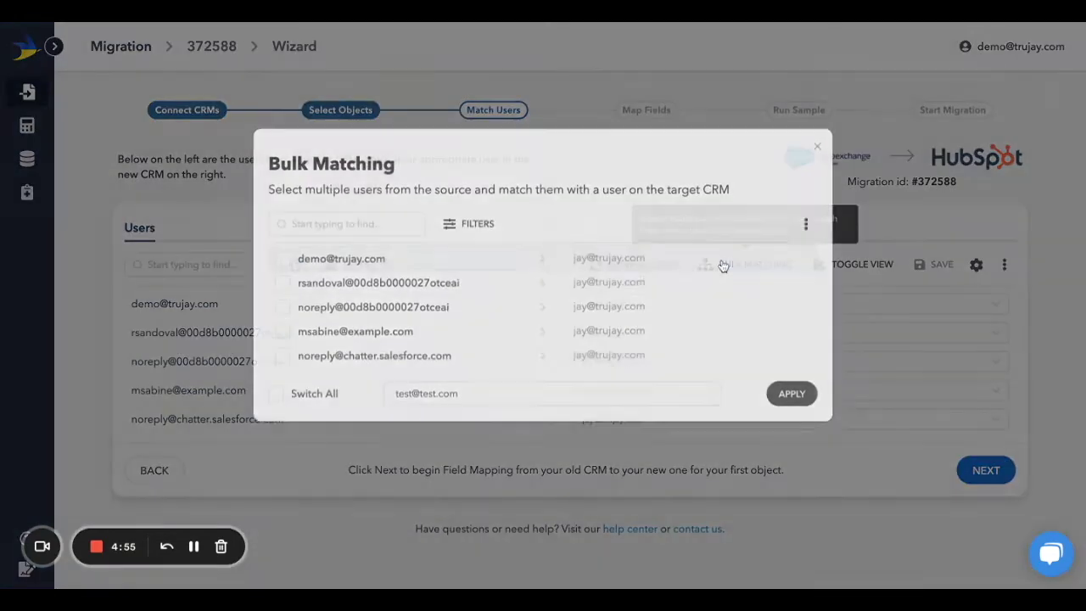
left_click(283, 396)
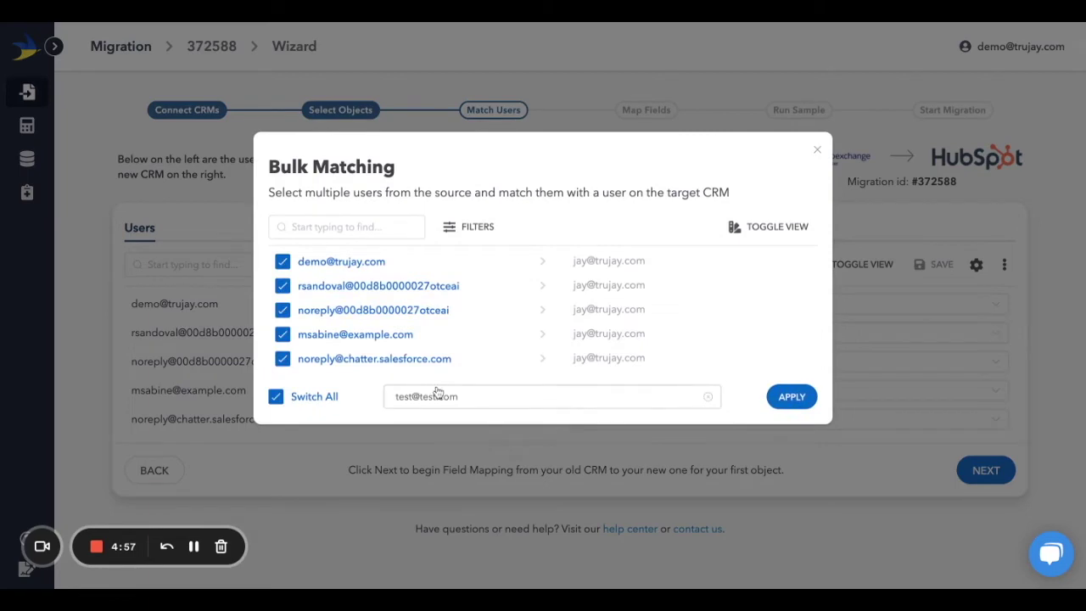
left_click(437, 397)
type("c")
key("BackSpace")
type("demo")
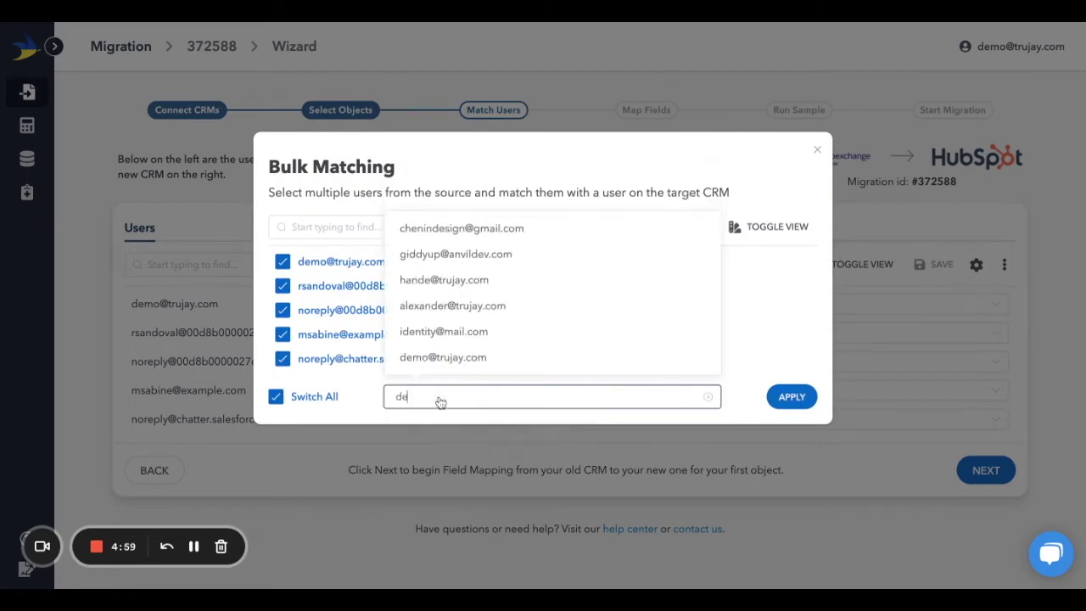
left_click(454, 444)
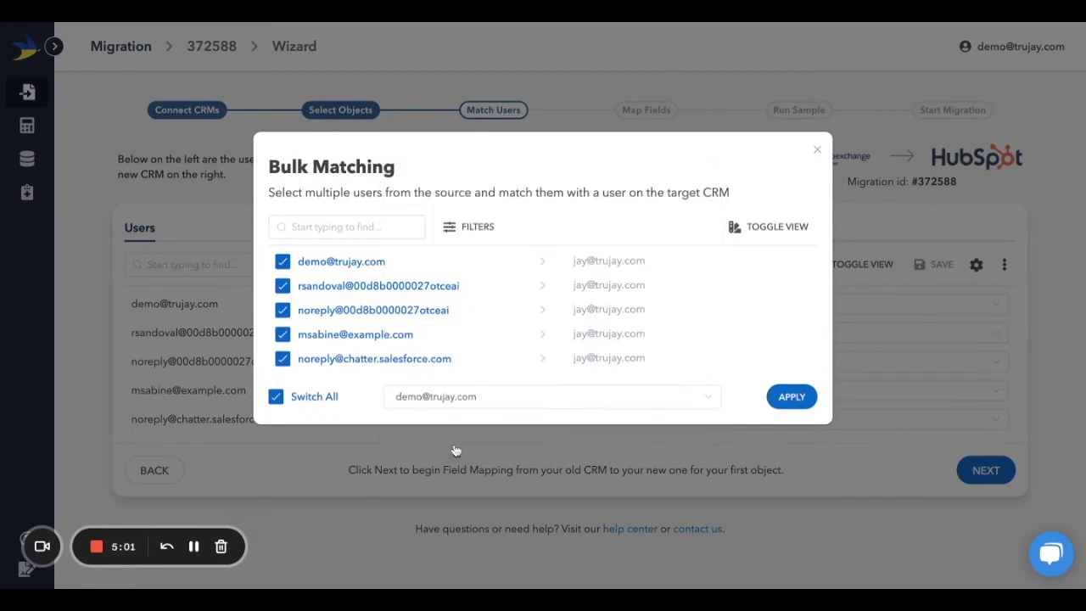
left_click(791, 397)
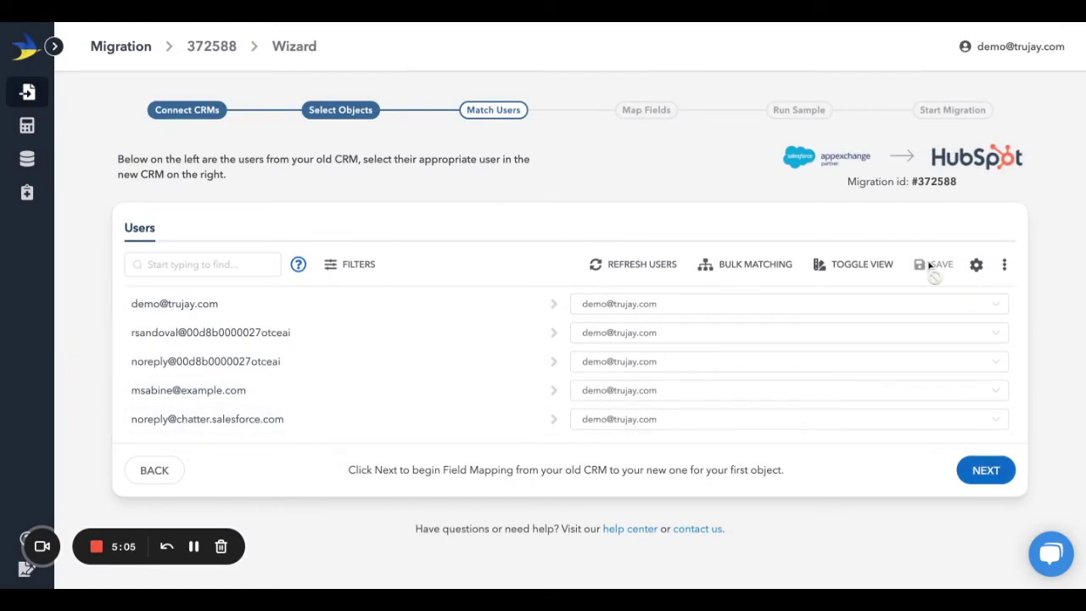
left_click(982, 470)
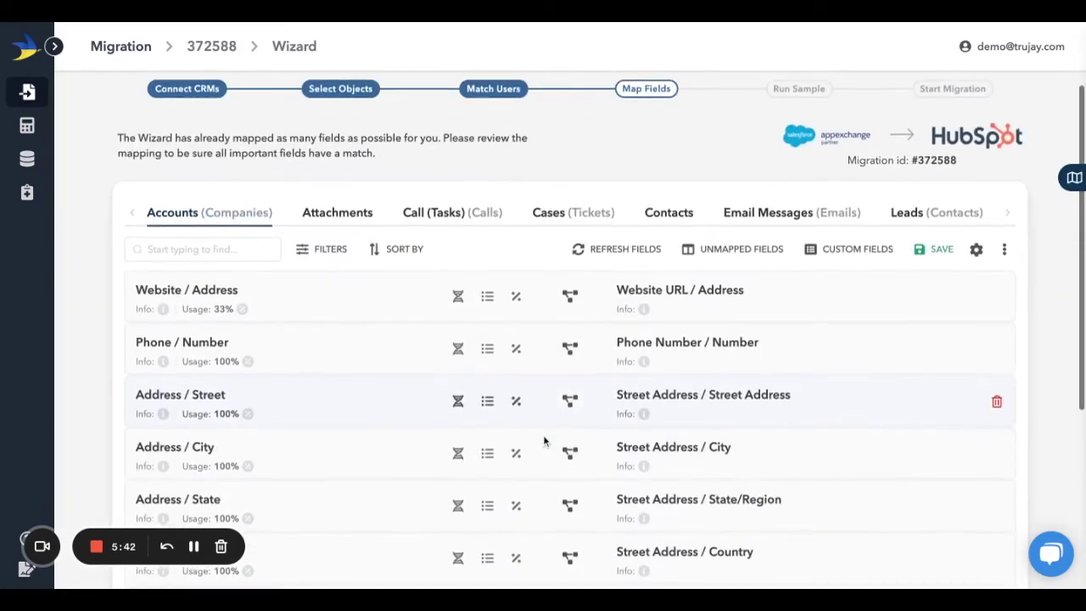
- Examine the first page of Accounts field mappings and the full range of objects available for mapping
scroll(543, 435, "down", 2)
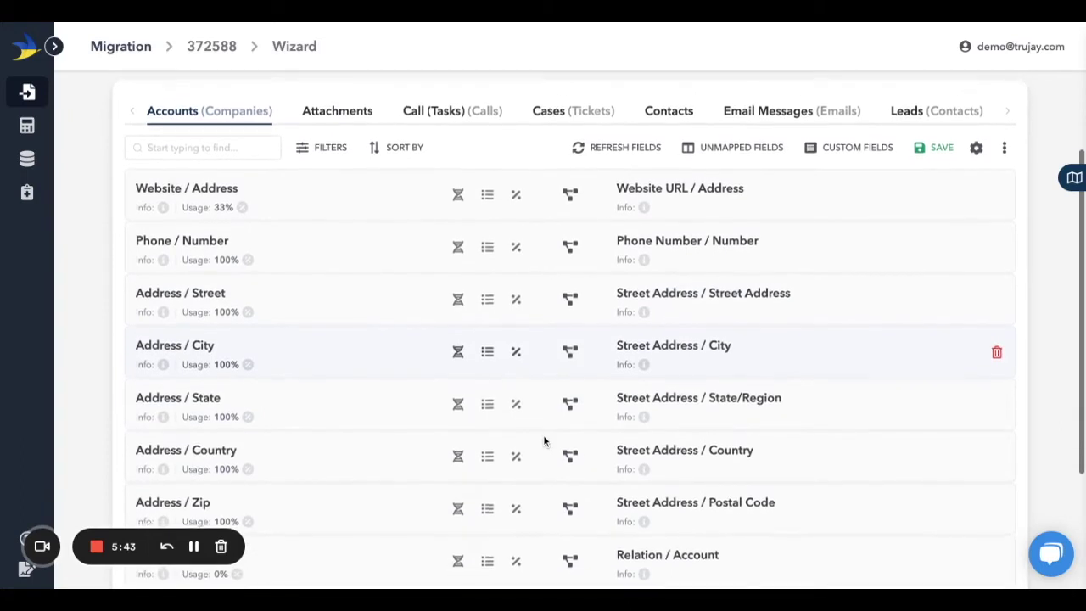
scroll(549, 439, "up", 1)
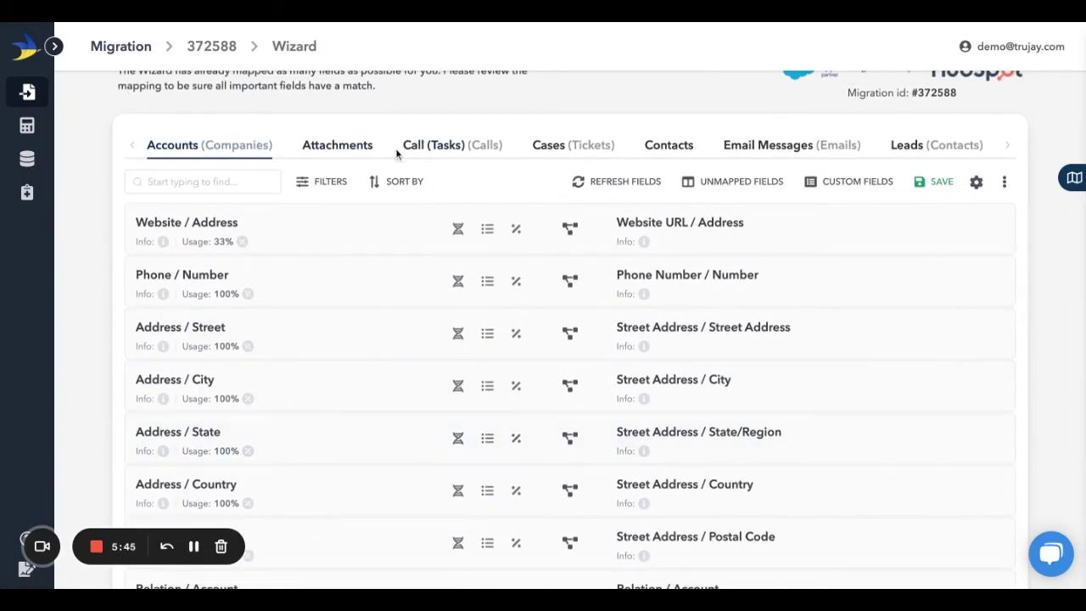
left_click(1007, 146)
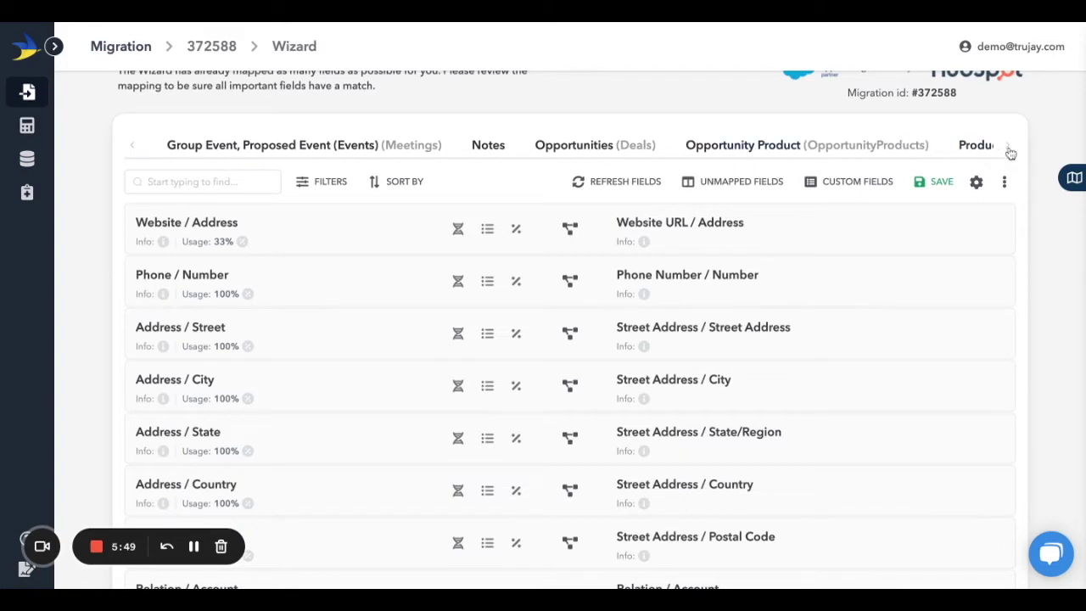
left_click(1008, 149)
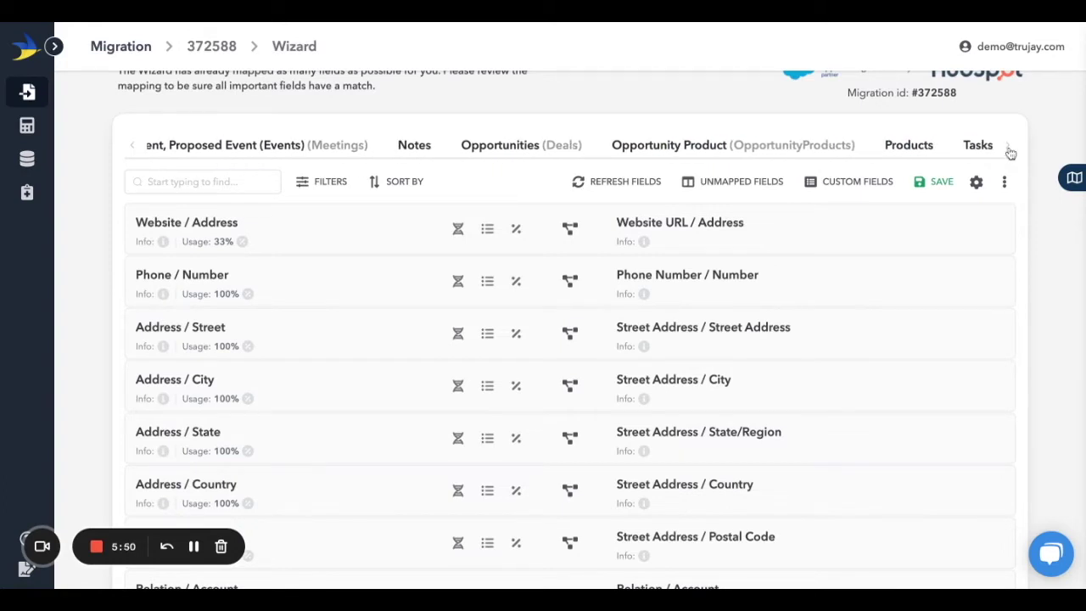
left_click(133, 147)
left_click(134, 149)
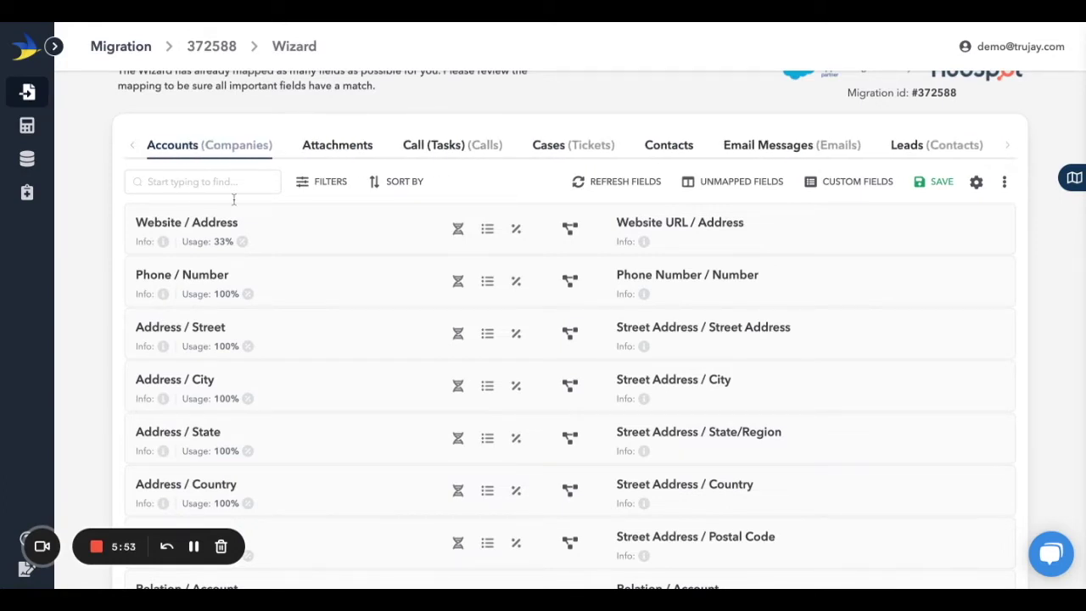
scroll(300, 231, "up", 2)
scroll(300, 227, "down", 4)
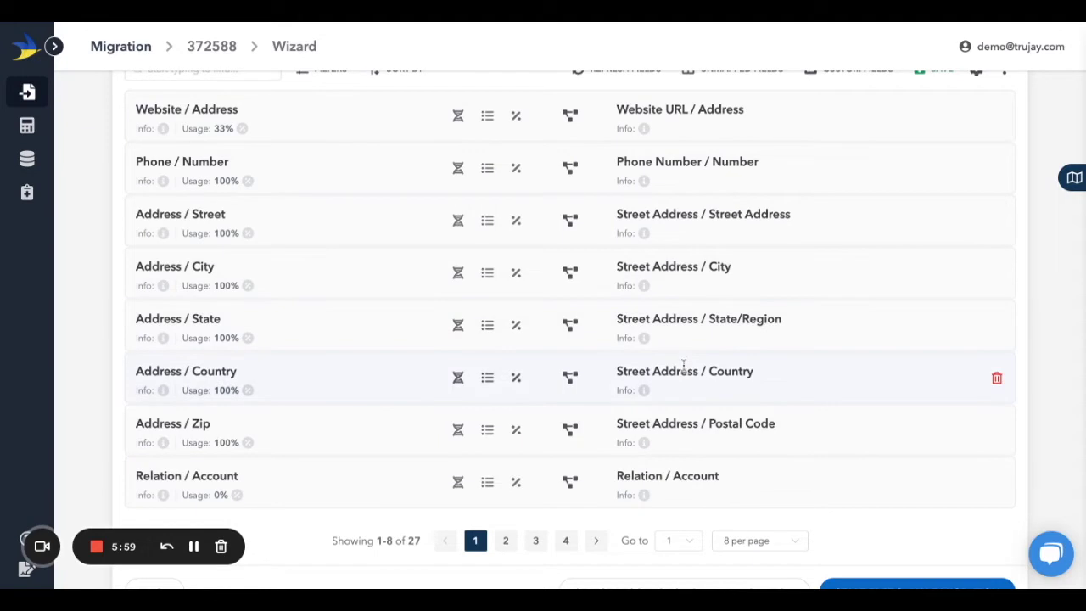
- Remove the Home Warranty Account mapping from the Account Source field on page 2 of the Accounts mappings
left_click(506, 541)
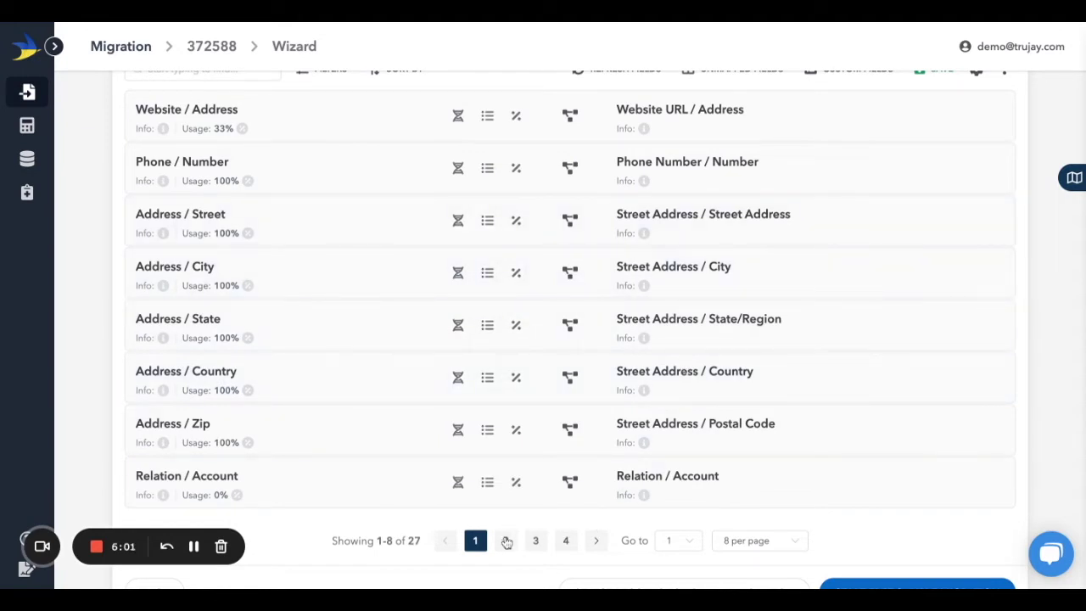
scroll(458, 242, "up", 1)
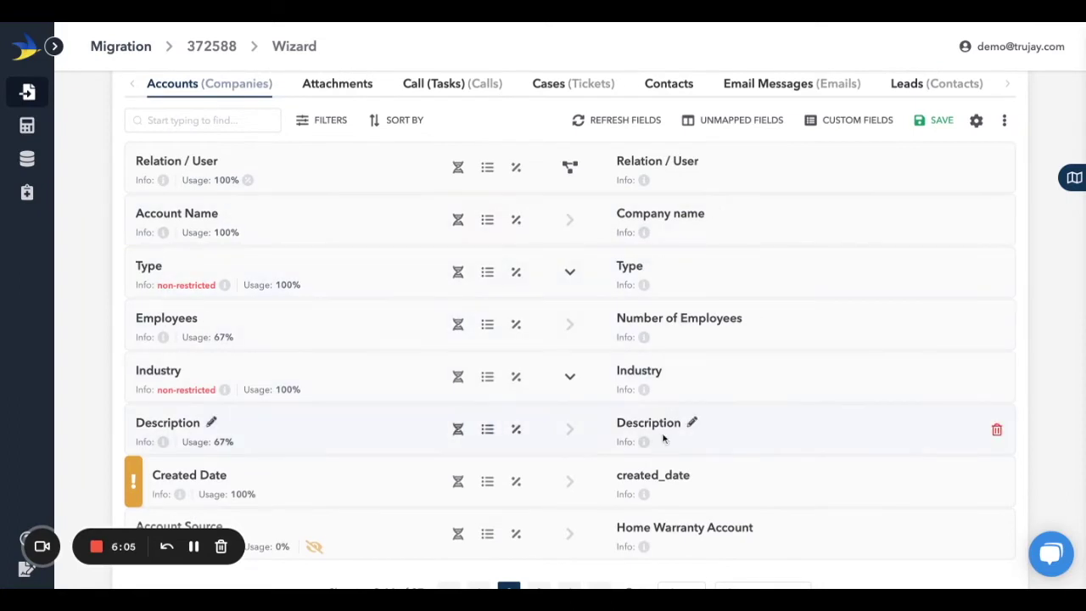
scroll(662, 439, "down", 2)
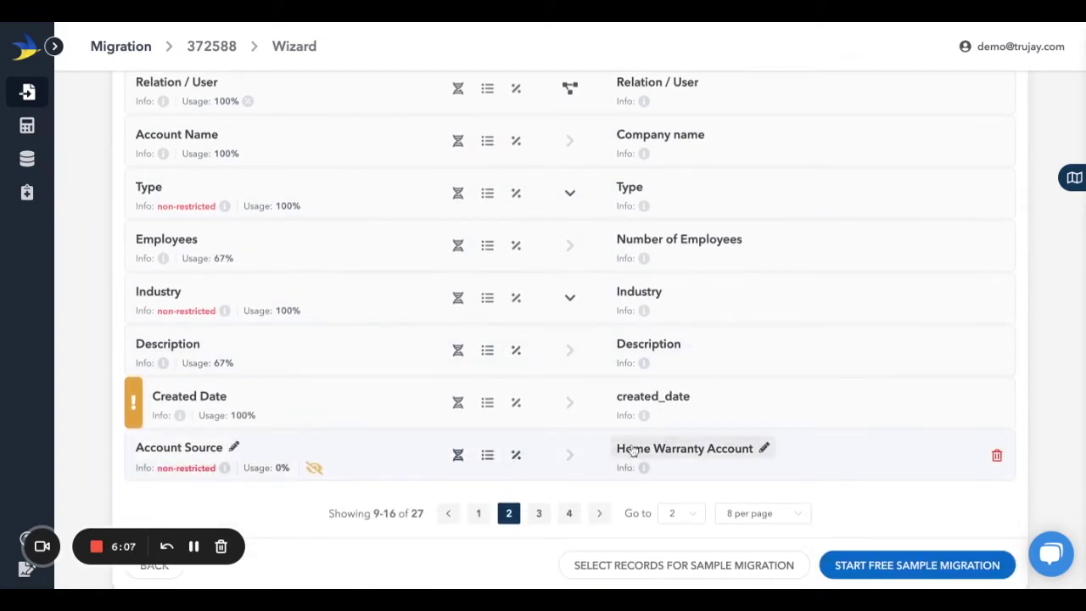
scroll(630, 449, "up", 1)
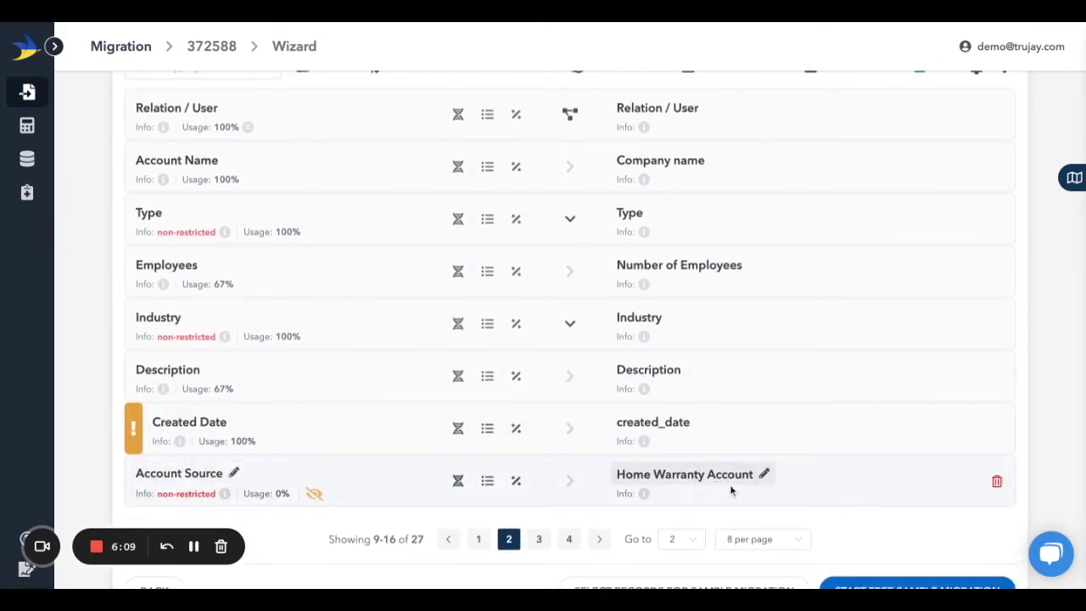
left_click(998, 483)
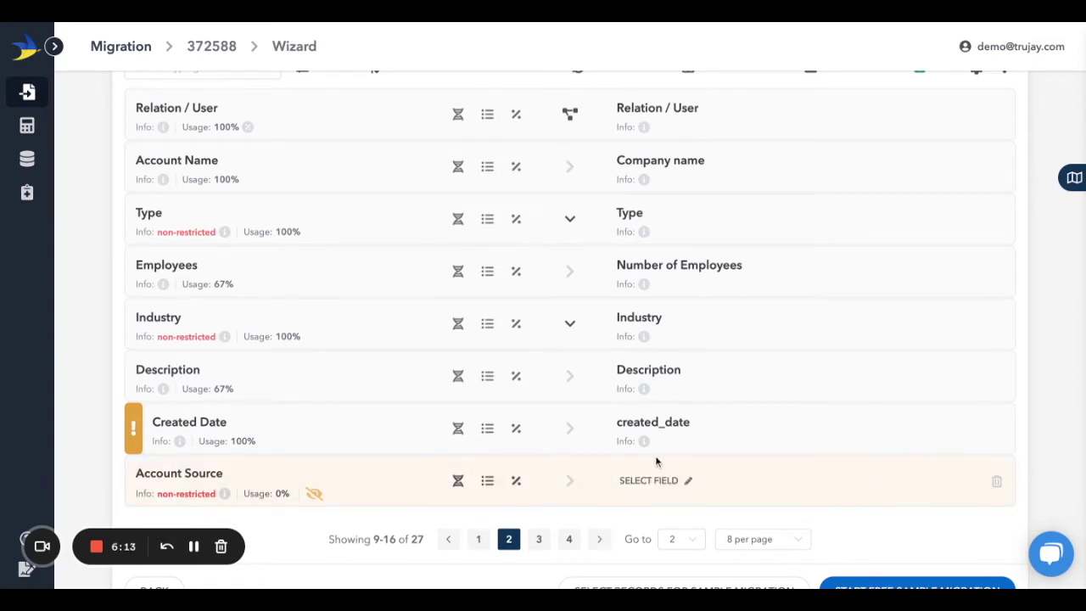
- Examine page 3 of the Accounts field mappings
left_click(539, 539)
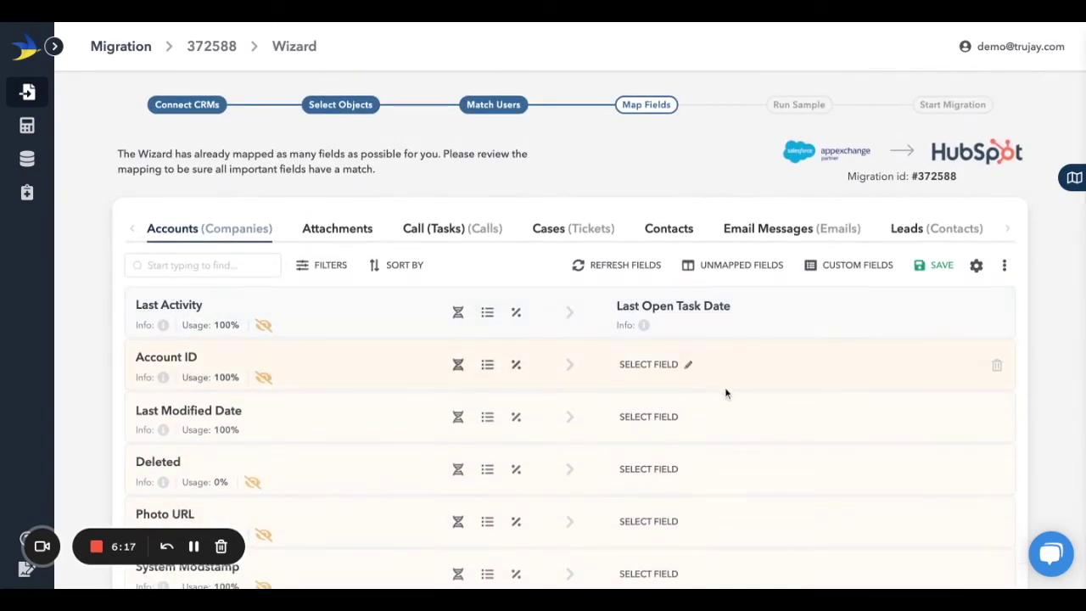
scroll(726, 393, "up", 1)
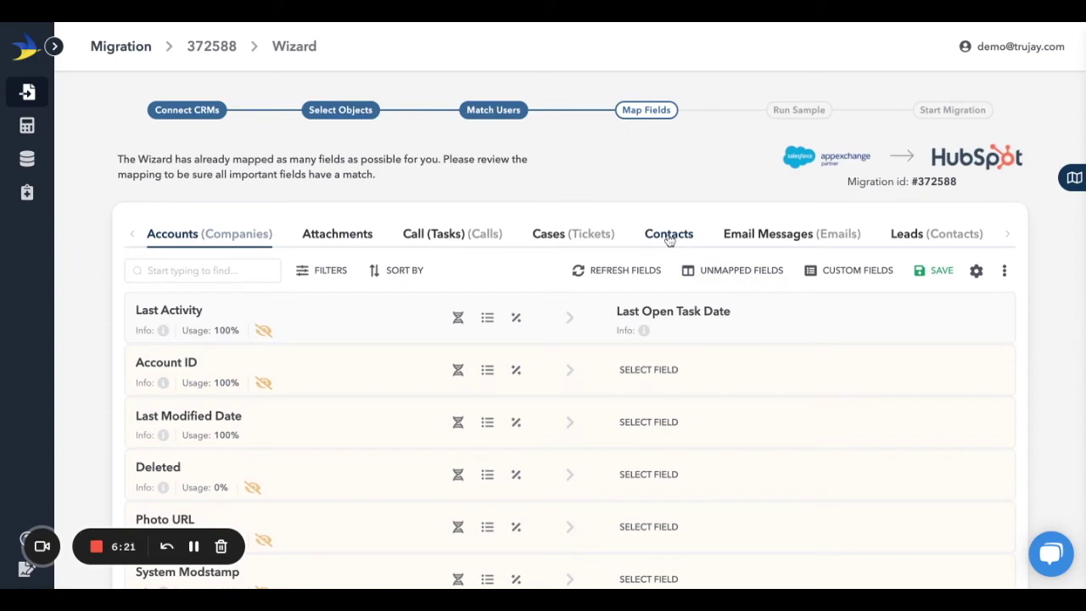
- Save the Accounts field mapping as a new version without a description
left_click(937, 273)
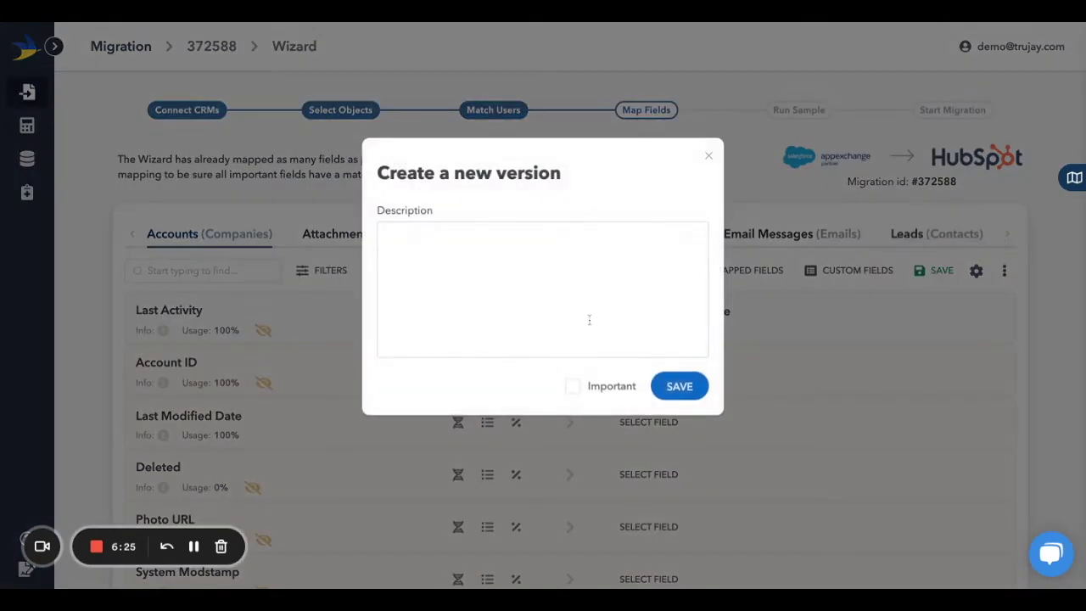
left_click(679, 386)
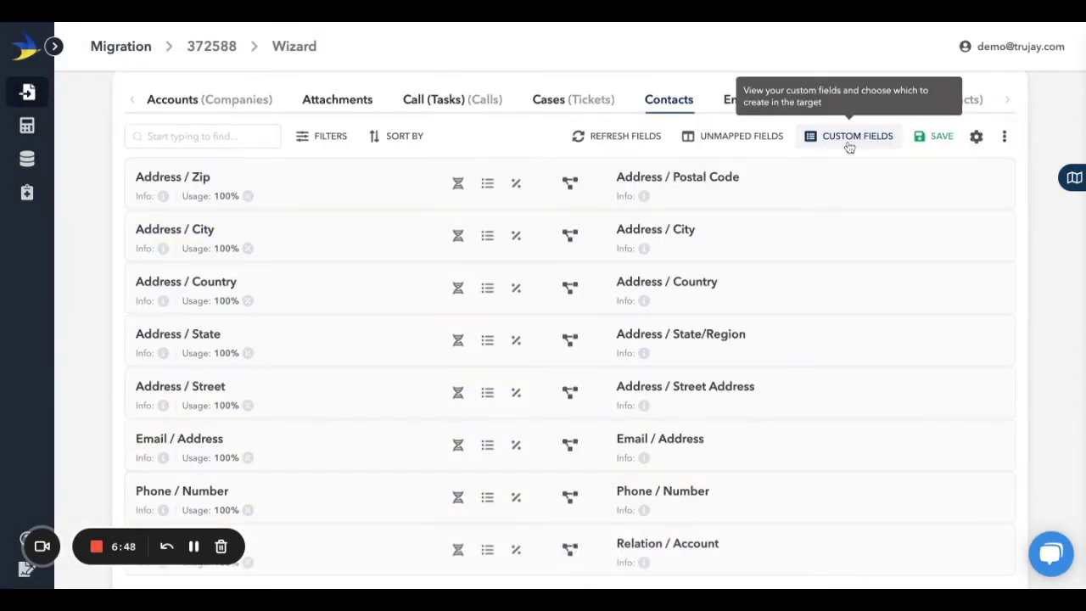
- Set the label of the unmapped Contacts custom field Date of Birth to Birthday for the target CRM
left_click(850, 138)
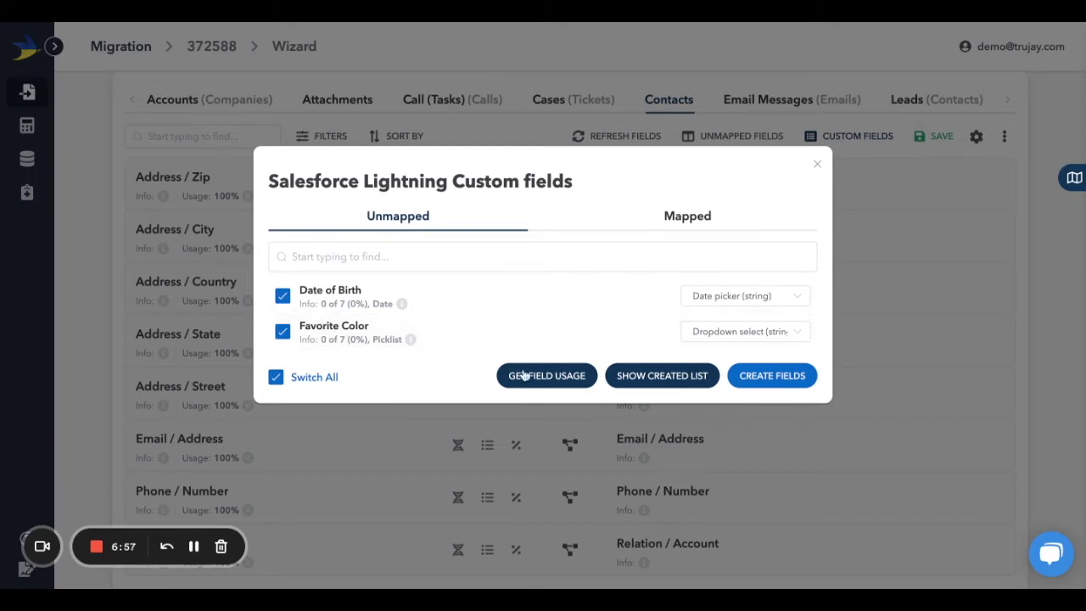
left_click(662, 296)
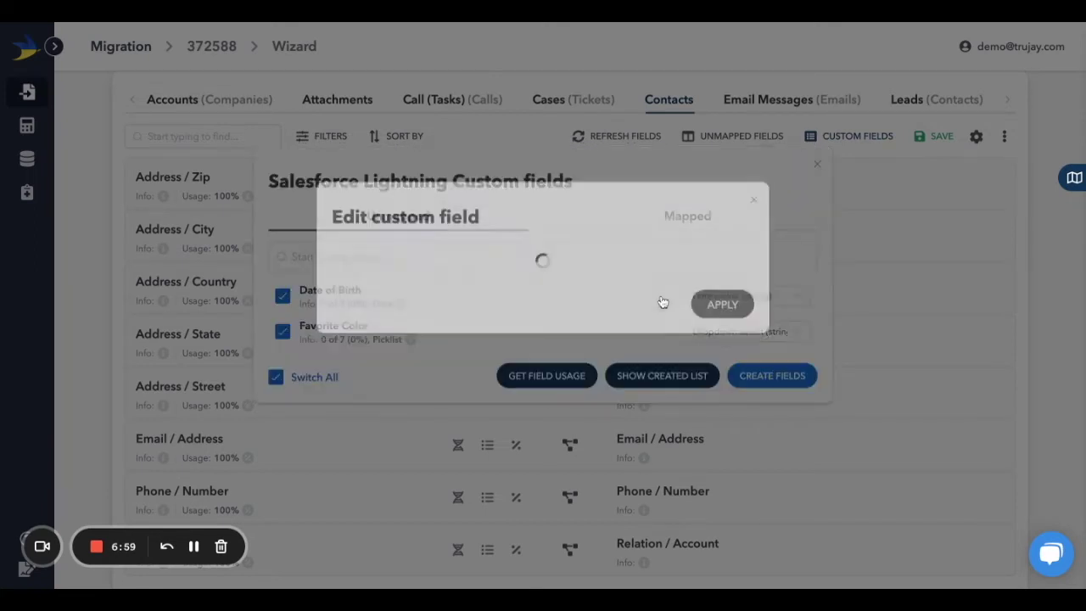
left_click(481, 260)
key("ctrl+a")
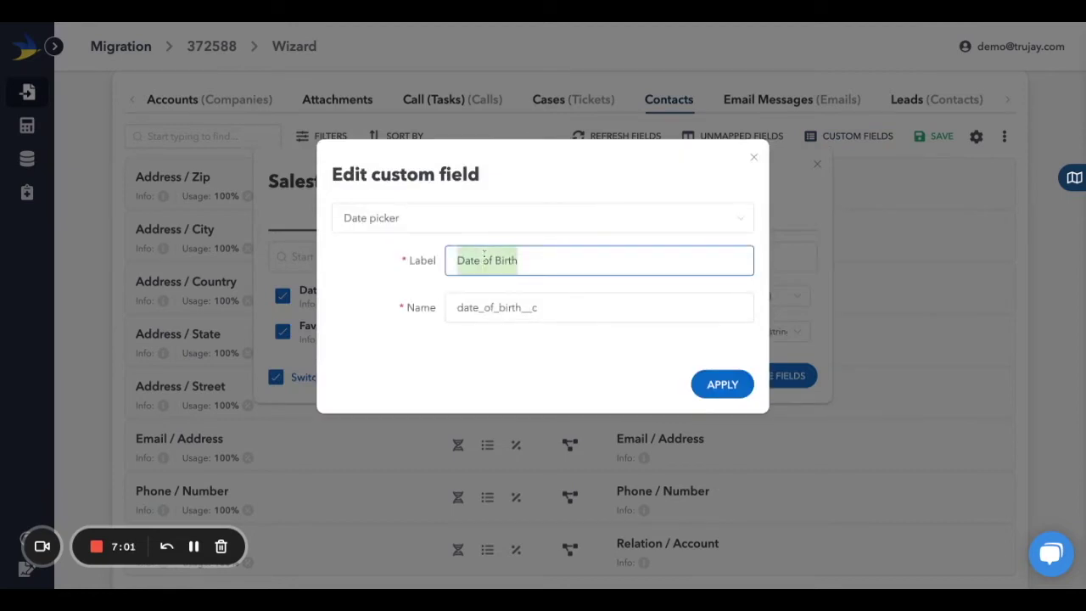
type("Birthday")
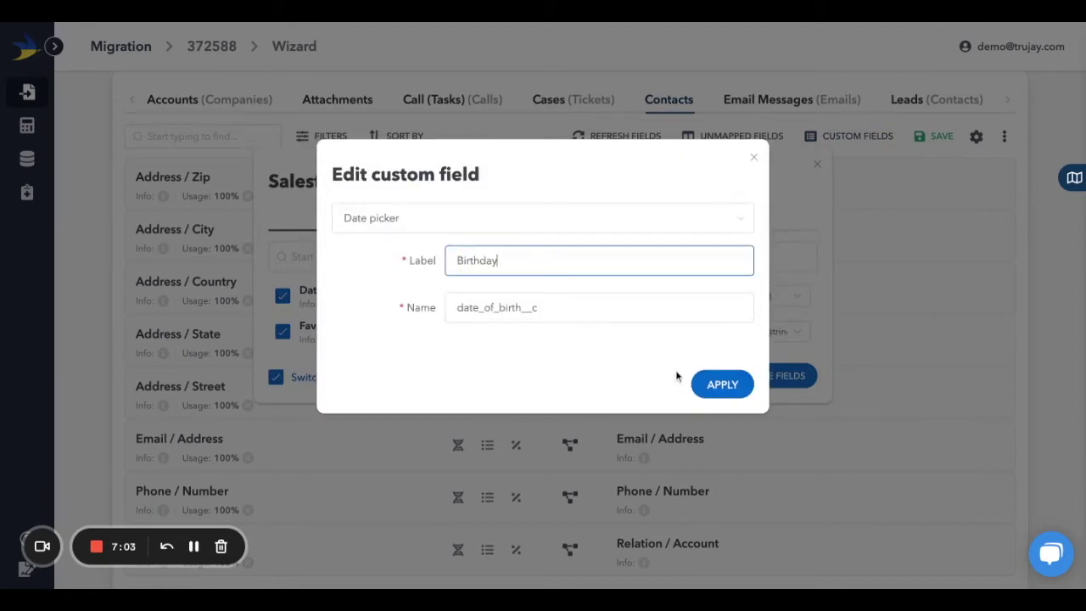
left_click(724, 385)
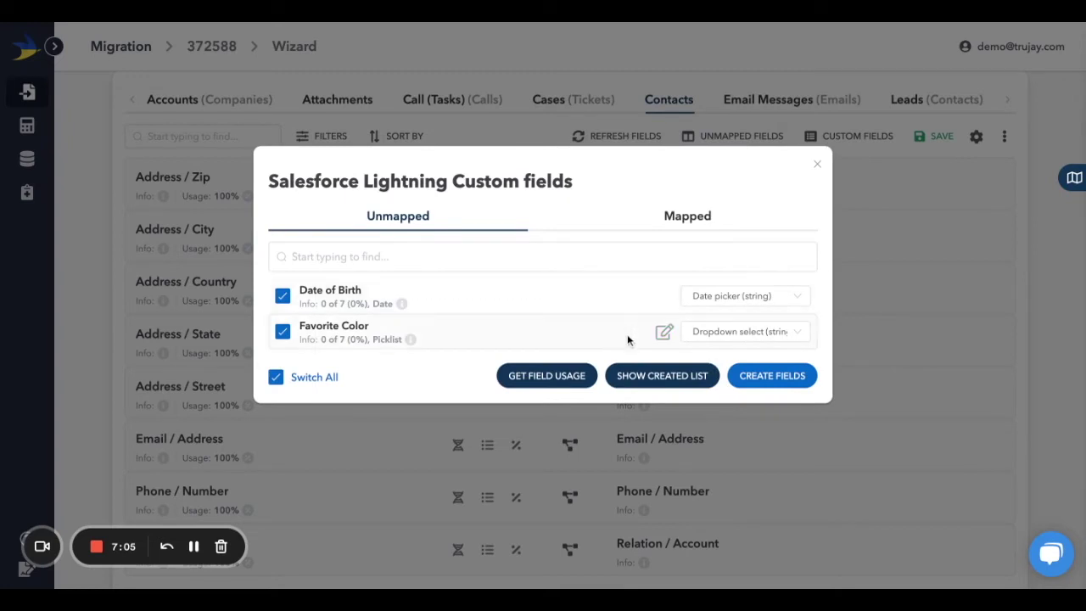
- Create the two selected Contacts custom fields in HubSpot and close the custom field lists
left_click(772, 378)
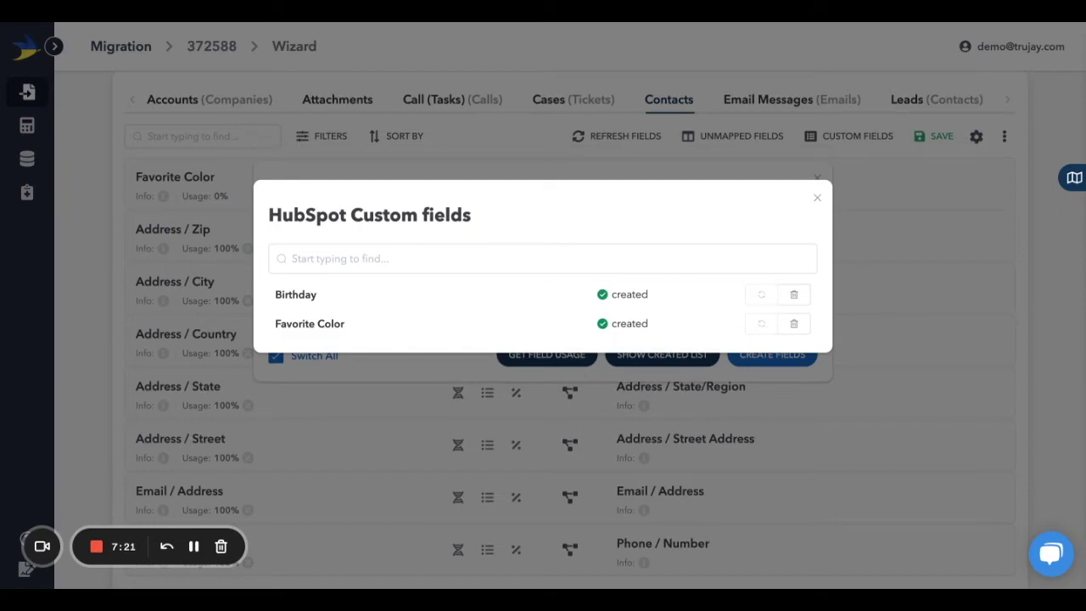
left_click(815, 200)
left_click(820, 181)
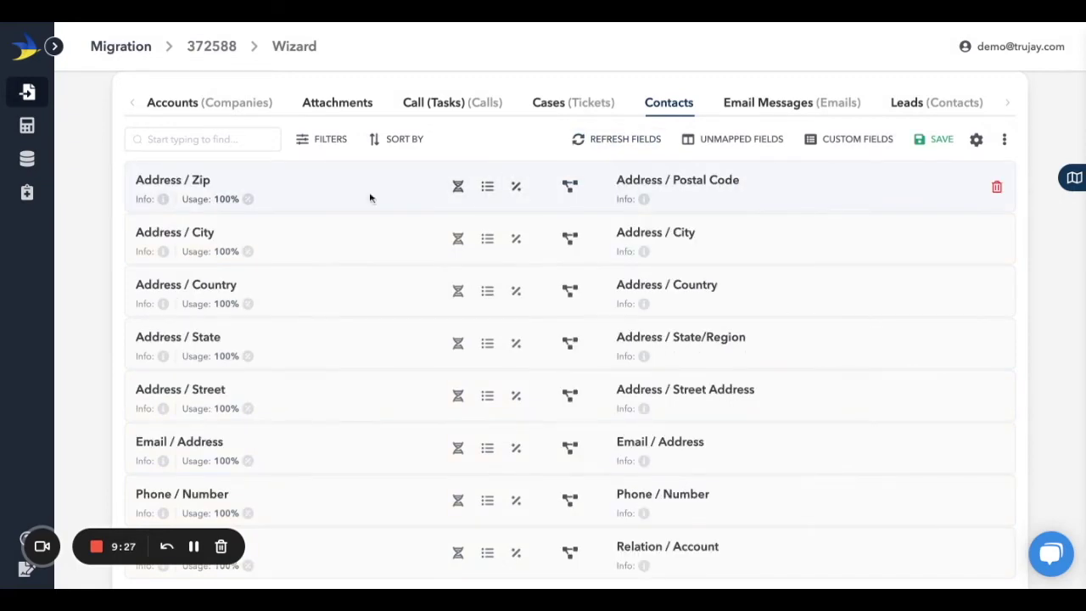
- Filter the Contacts mappings for "food" and open the target field selection for Favorite Food
left_click(230, 134)
type("fo")
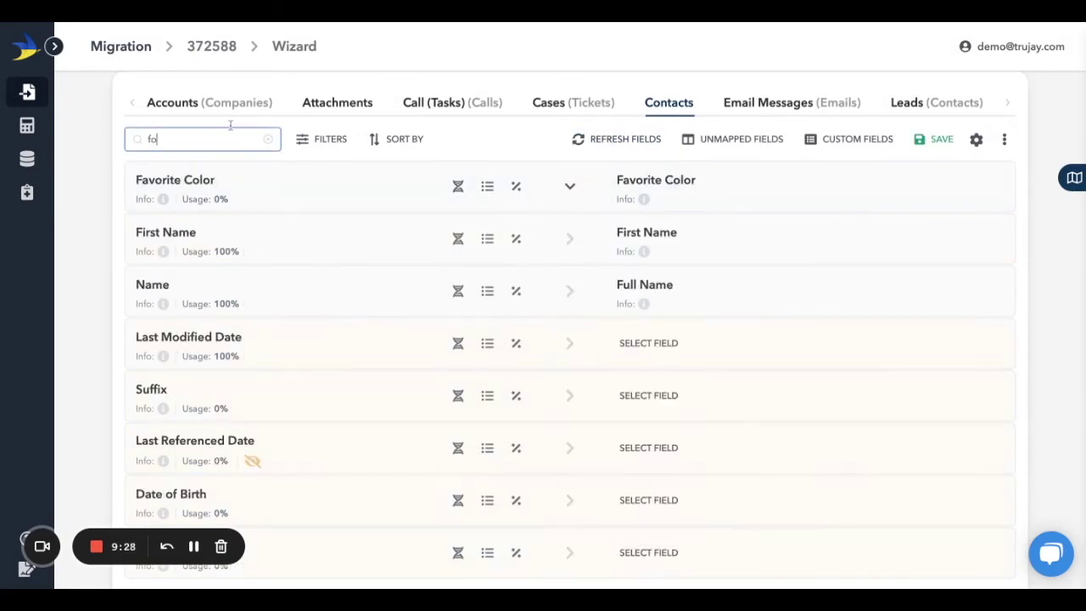
type("od")
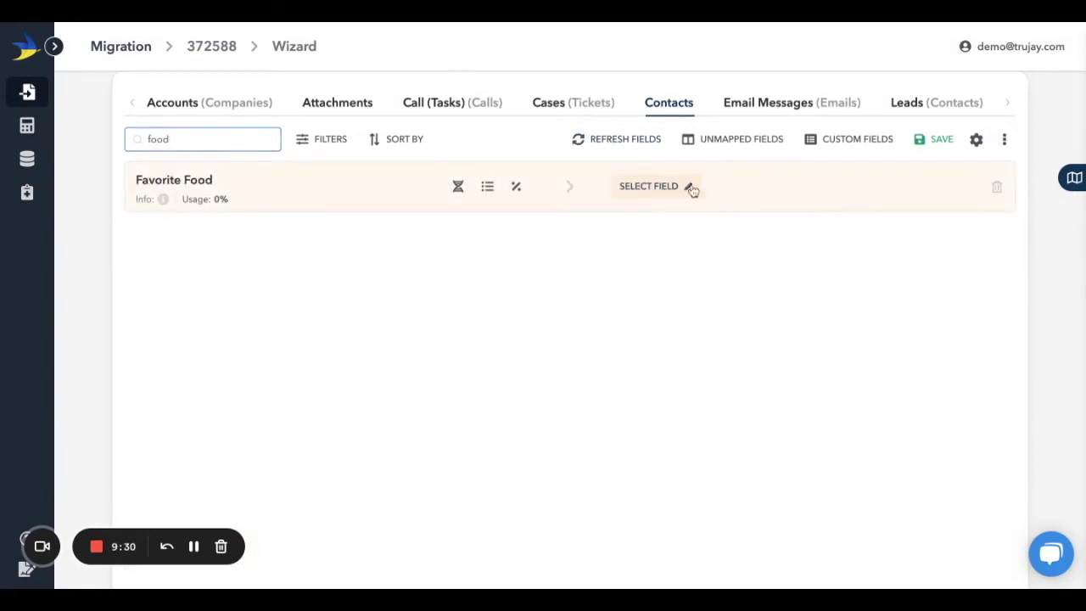
left_click(690, 188)
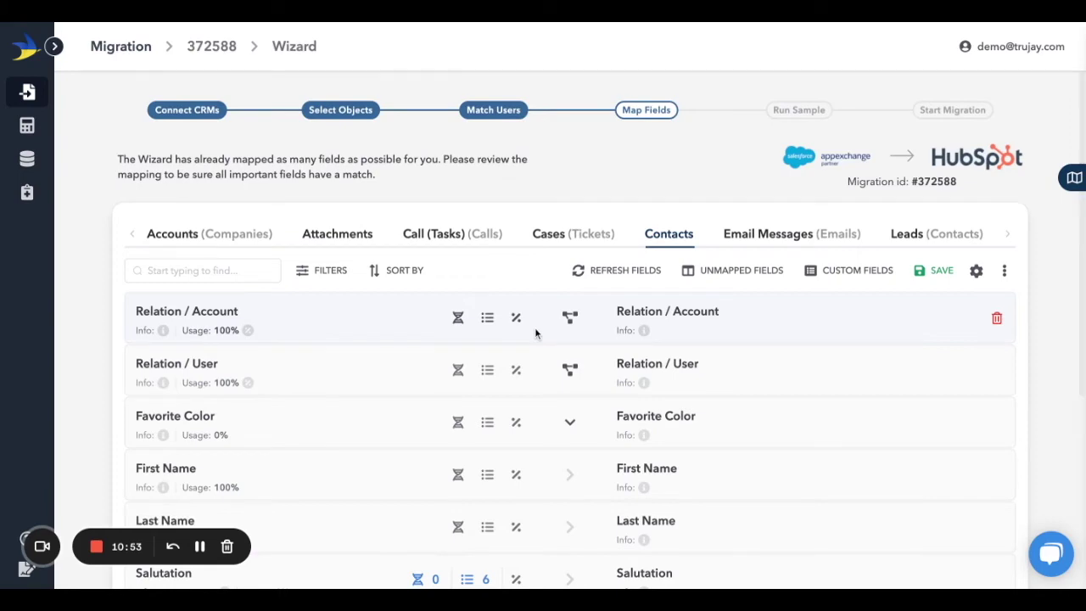
- Choose the unmapped Salesforce Contact ID field for Contacts and start a new single-line text HubSpot custom field for it
left_click(570, 318)
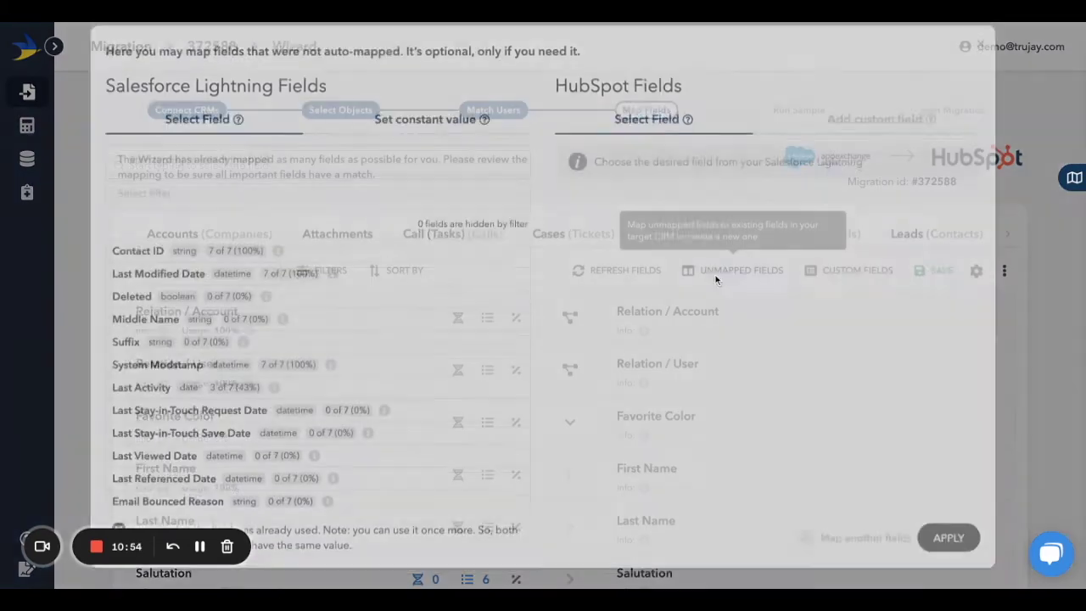
scroll(399, 417, "down", 1)
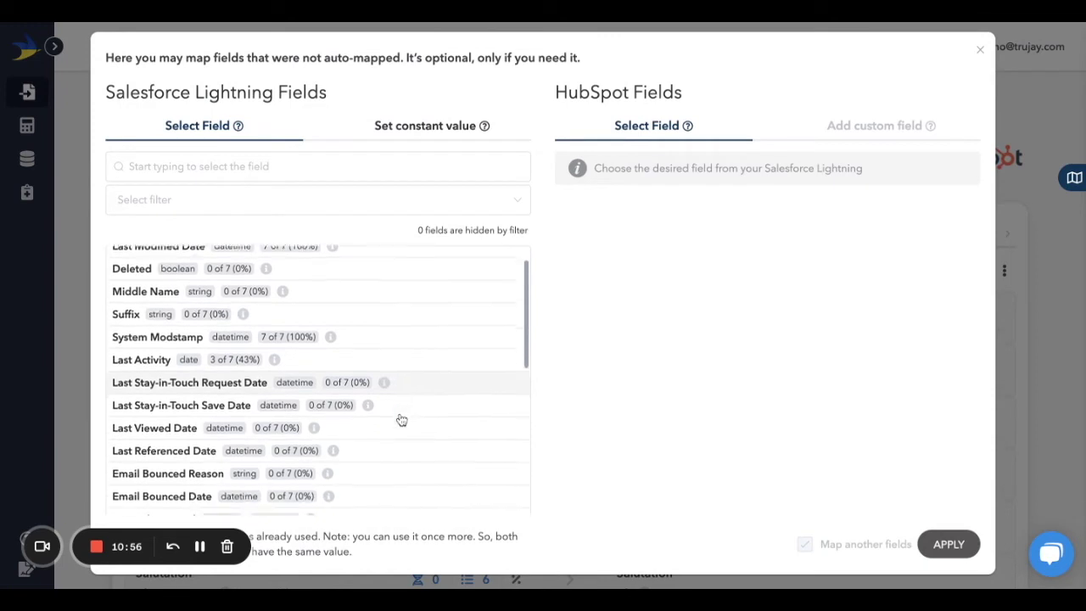
scroll(398, 417, "up", 1)
left_click(350, 259)
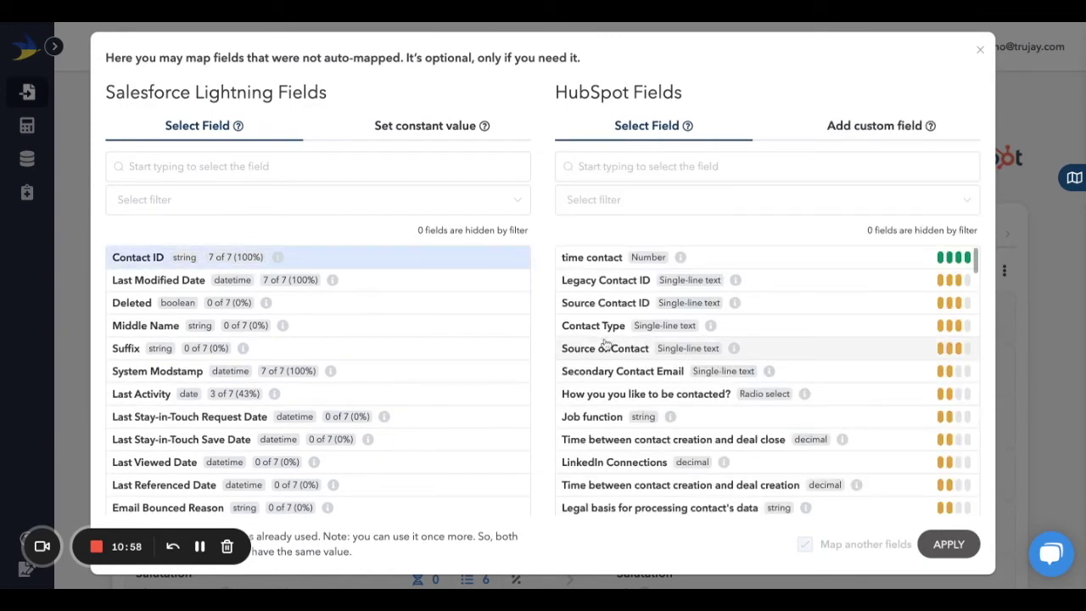
left_click(861, 127)
left_click(735, 166)
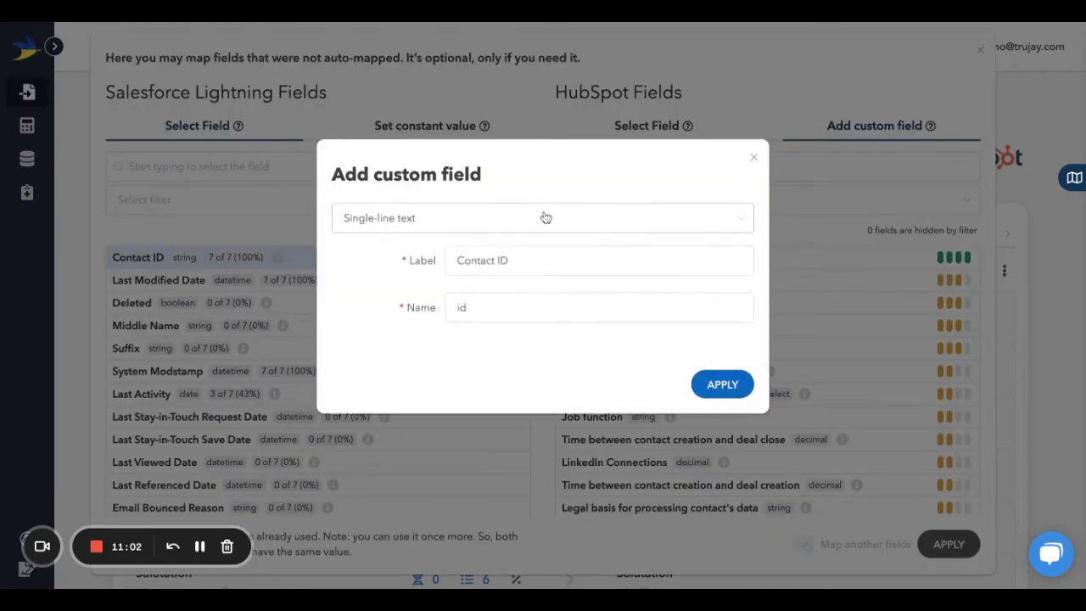
- Label the new custom field SF Contact ID, name it sf_contact_id, and map Contact ID to it
left_click(457, 261)
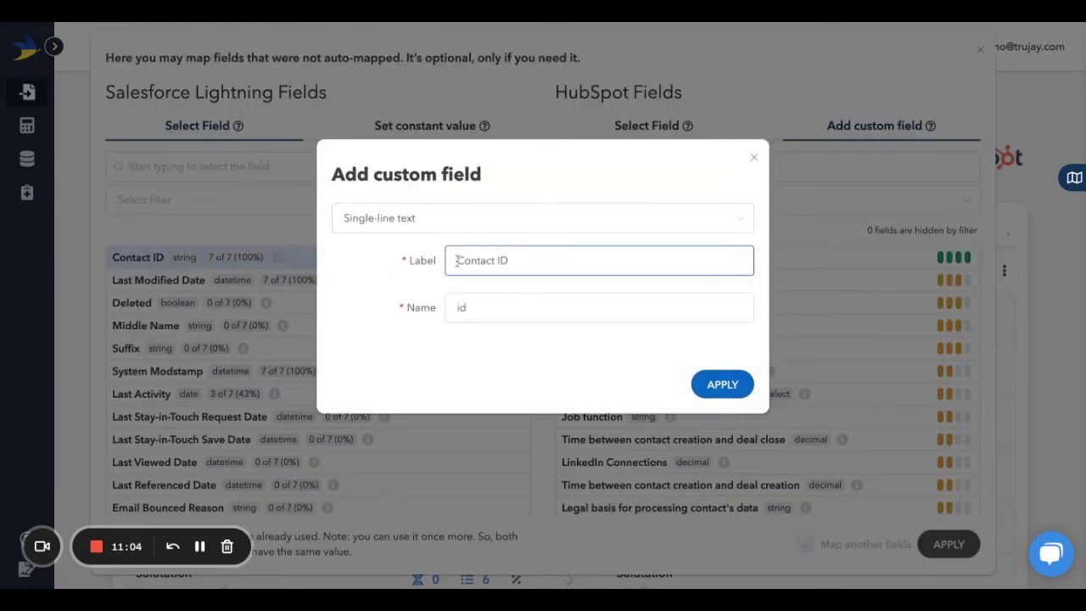
type("SF")
left_click(454, 307)
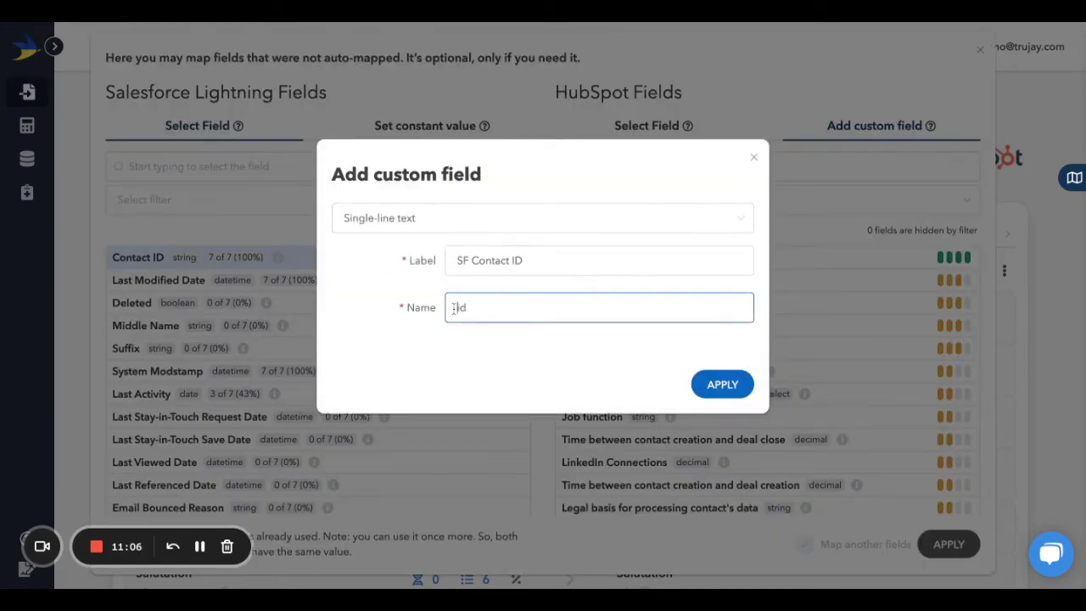
type("sf_contact_")
left_click(724, 386)
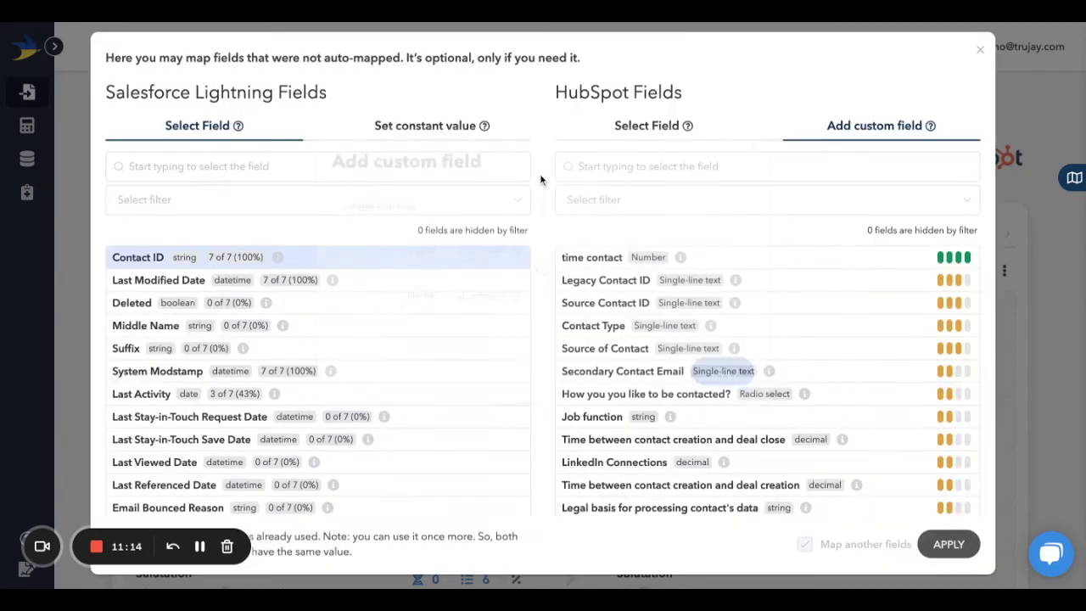
left_click(783, 259)
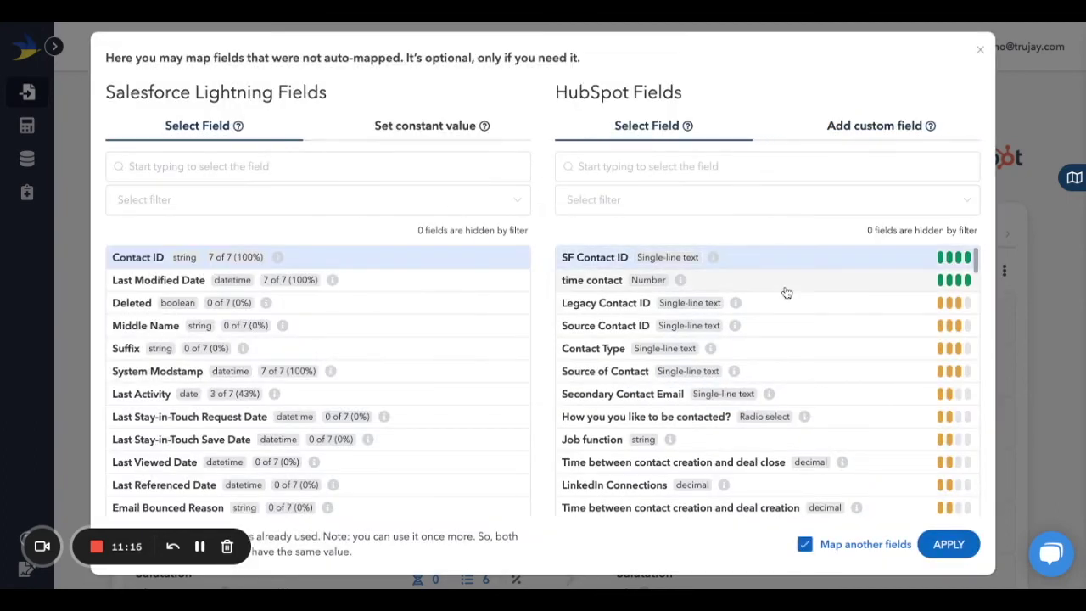
left_click(949, 544)
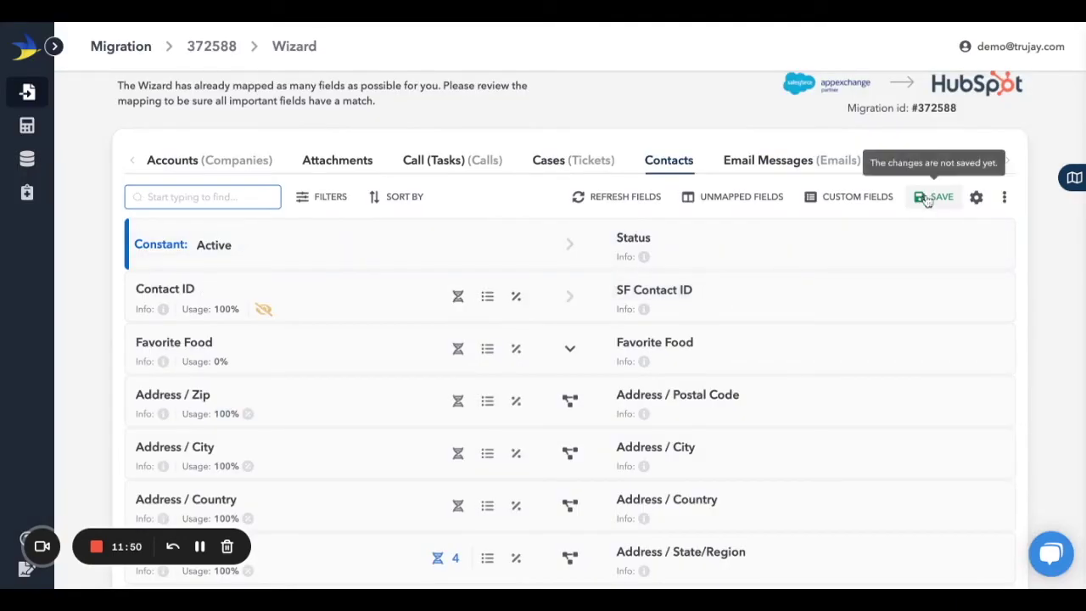
- Save the updated Contacts field mapping as a new version
left_click(927, 199)
left_click(680, 392)
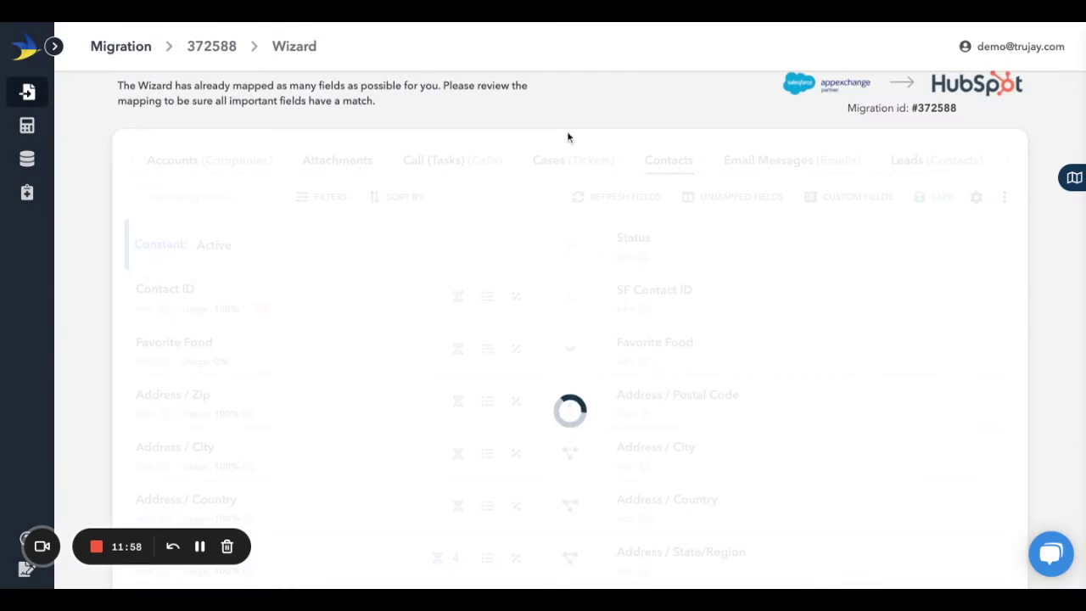
- Examine the option to select specific records by link for the sample migration, and close it without adding any
scroll(711, 395, "down", 3)
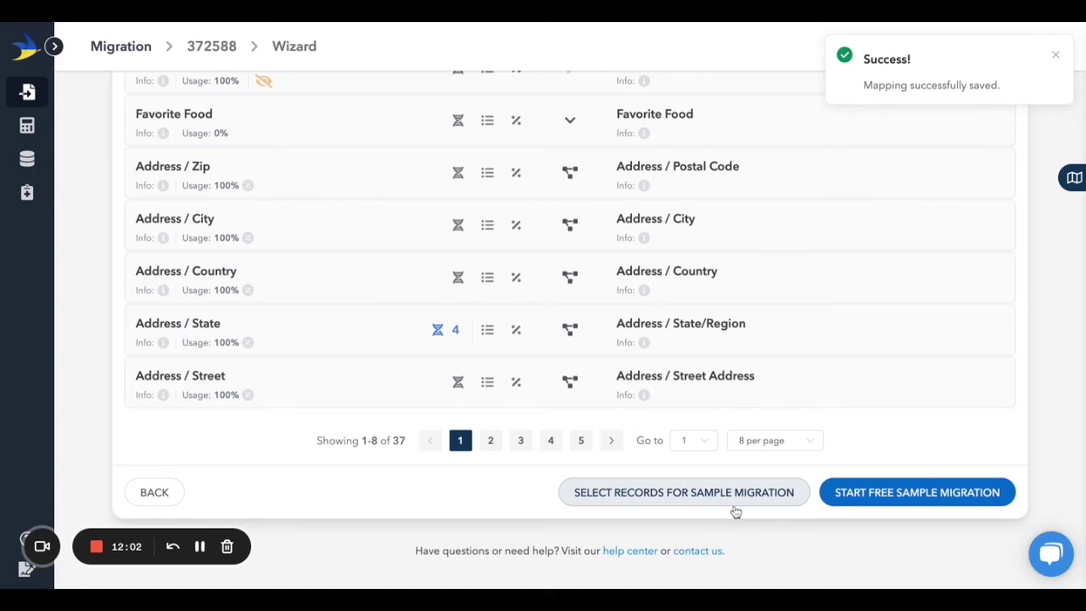
left_click(706, 500)
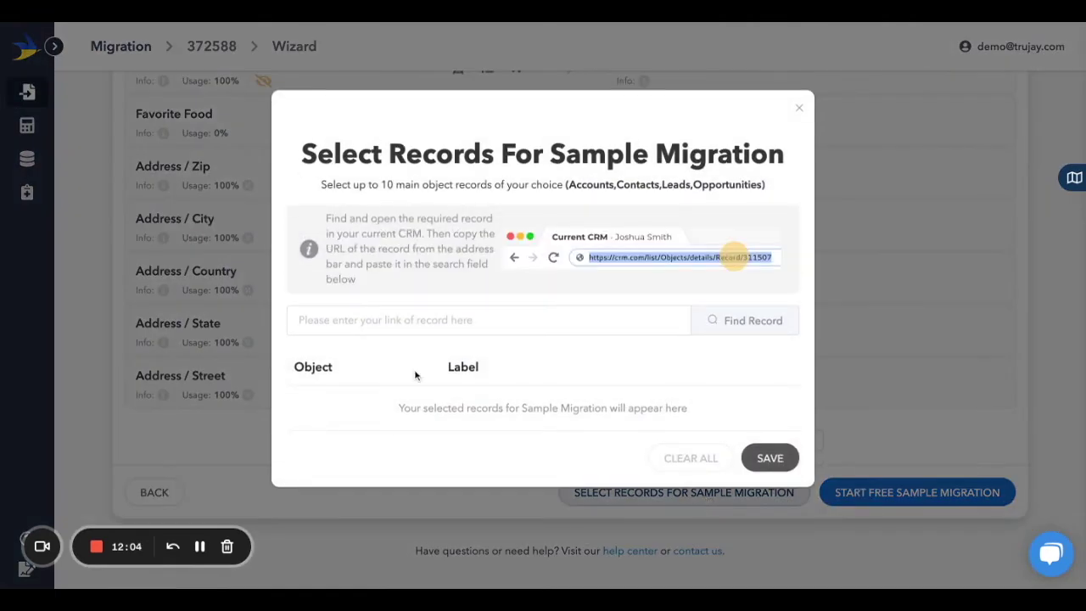
left_click(353, 324)
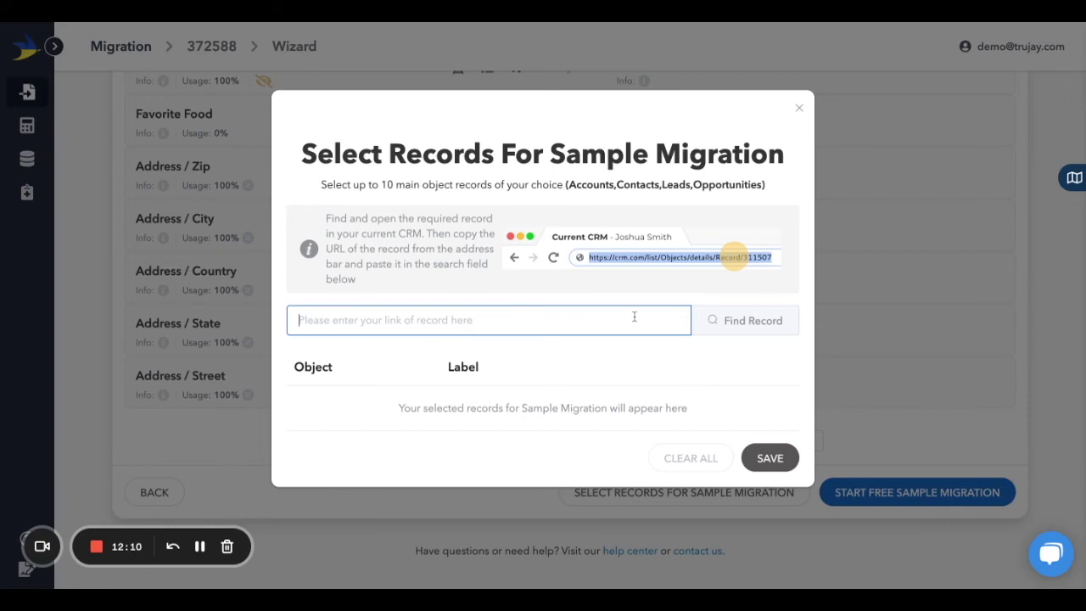
left_click(799, 111)
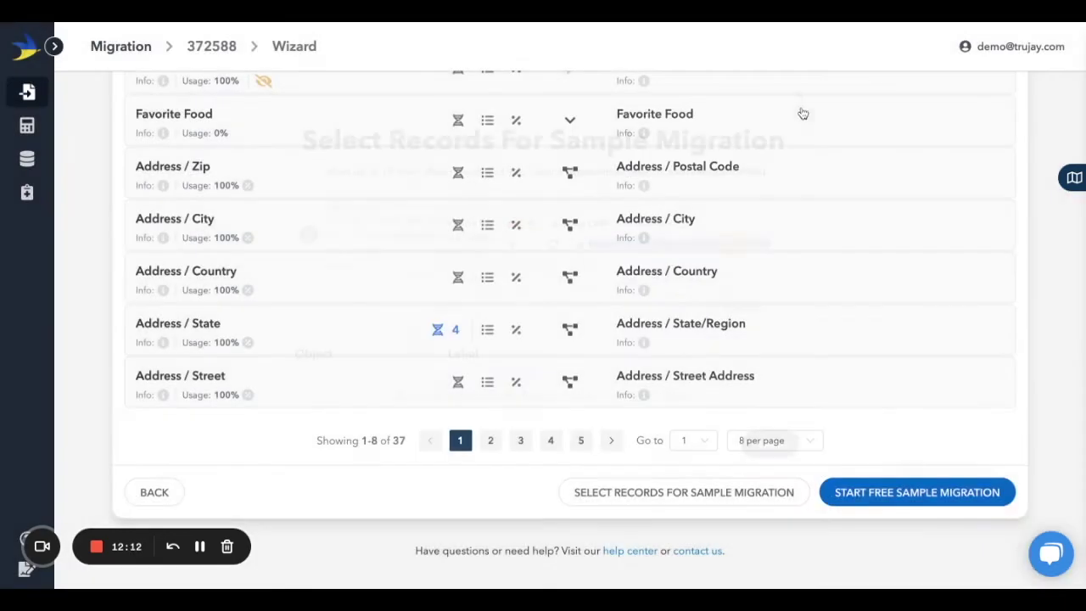
- Start the free sample migration and confirm it
left_click(921, 497)
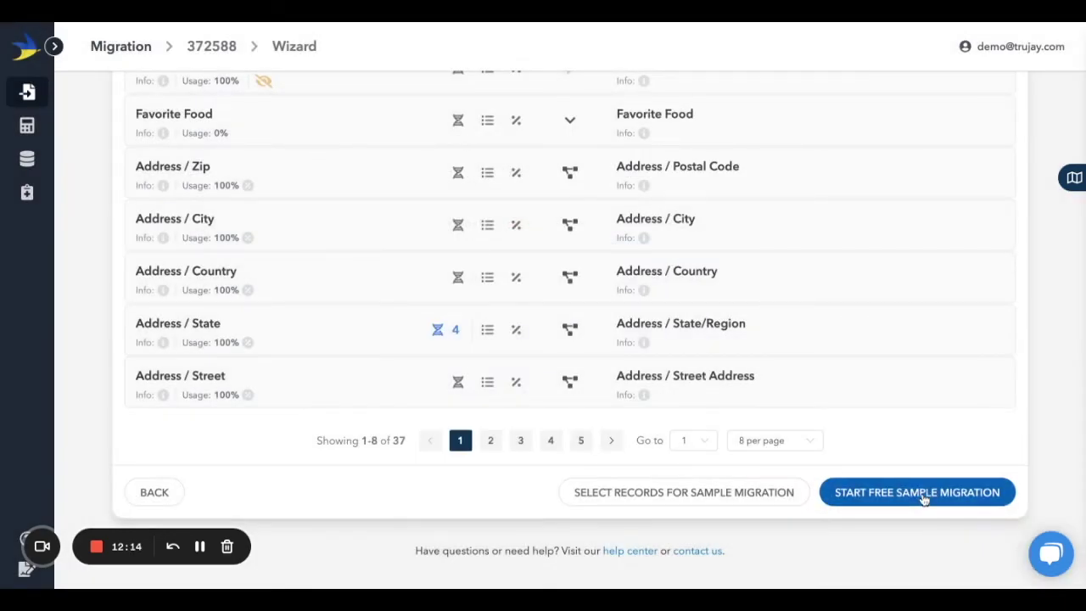
left_click(594, 383)
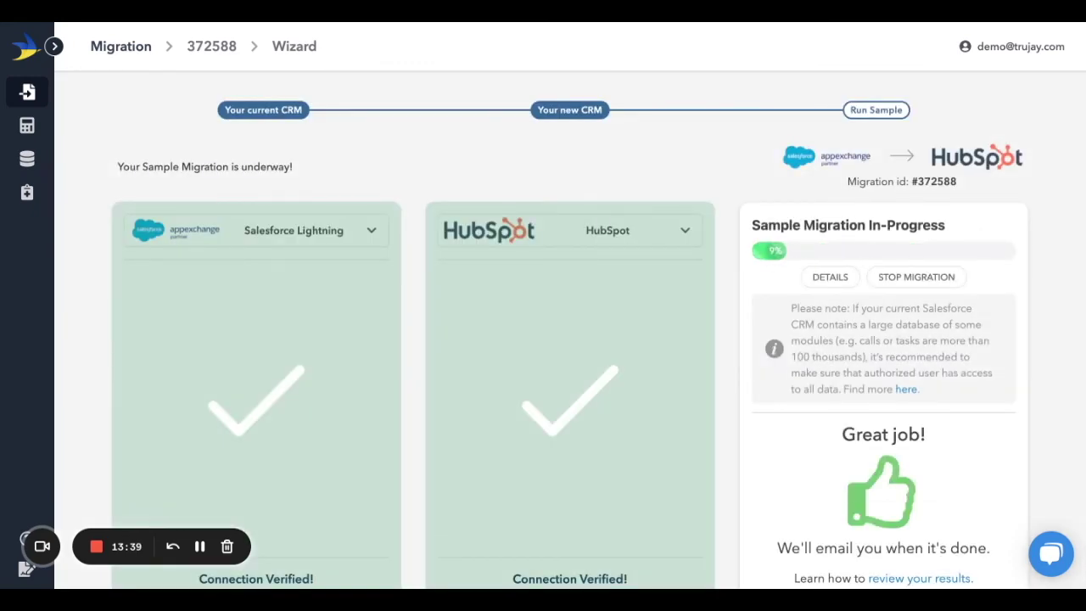
- Examine the sample migration's detailed progress, expanding the Configuration and Migrate stages, and close the progress view
scroll(1026, 389, "down", 1)
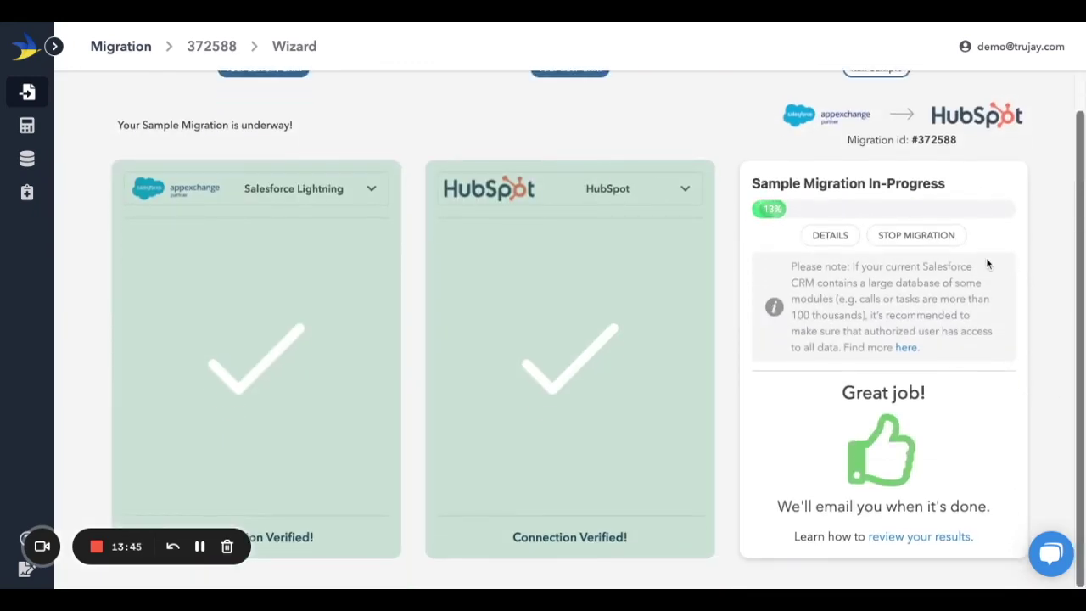
left_click(817, 235)
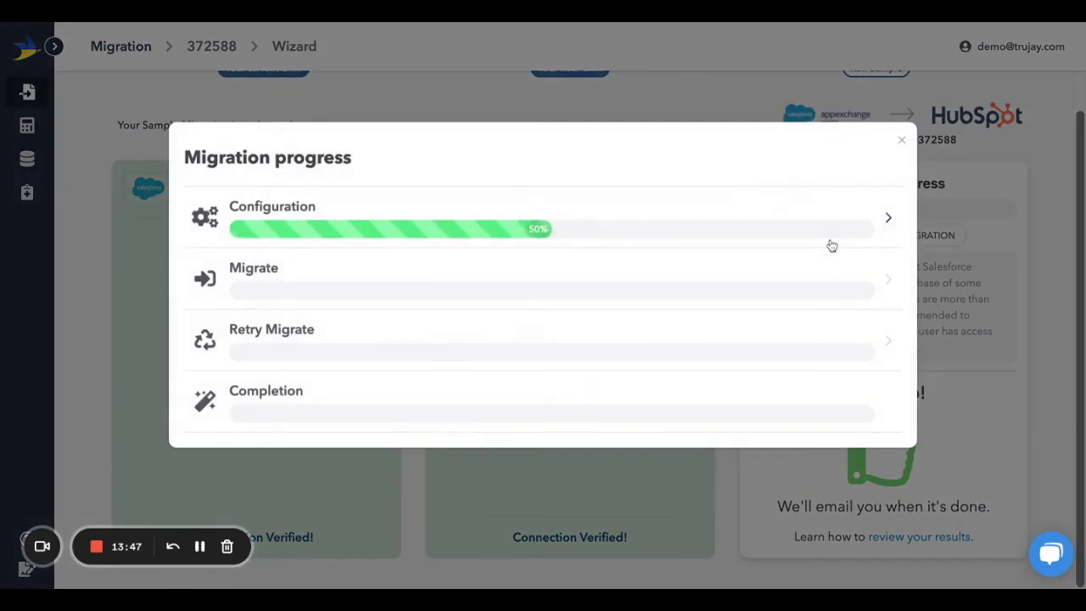
left_click(888, 218)
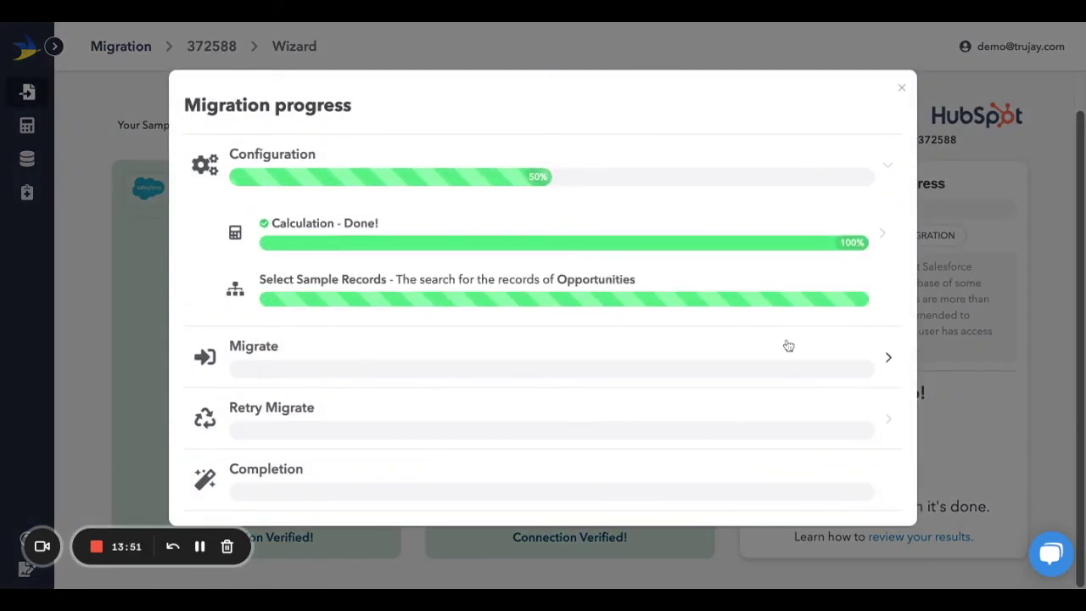
left_click(888, 357)
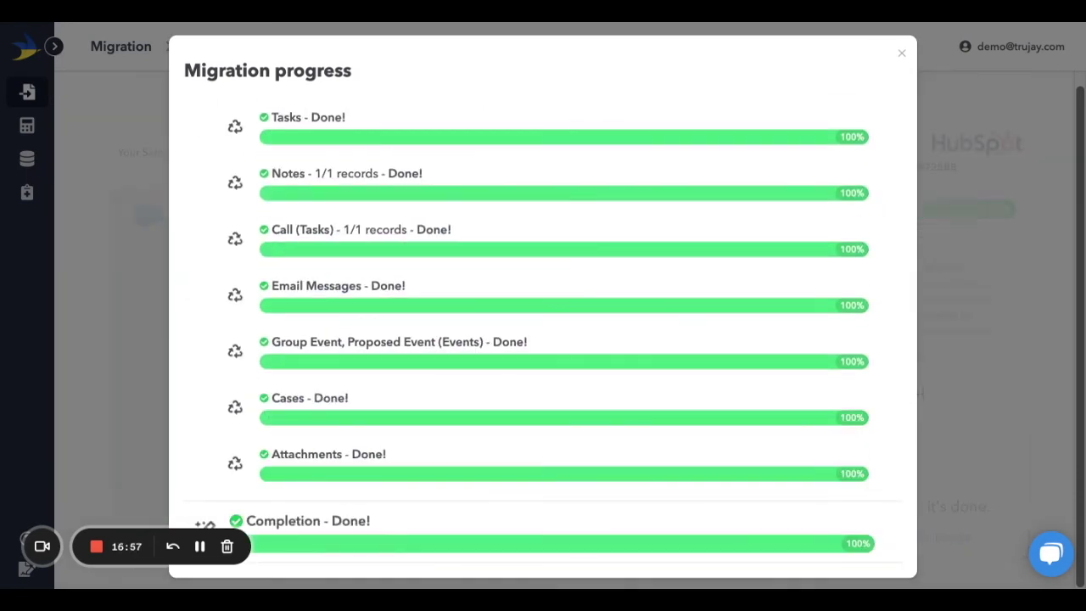
left_click(901, 53)
- Review the sample migration results per object, the additional license and guided migration options, and the total price
scroll(783, 477, "down", 2)
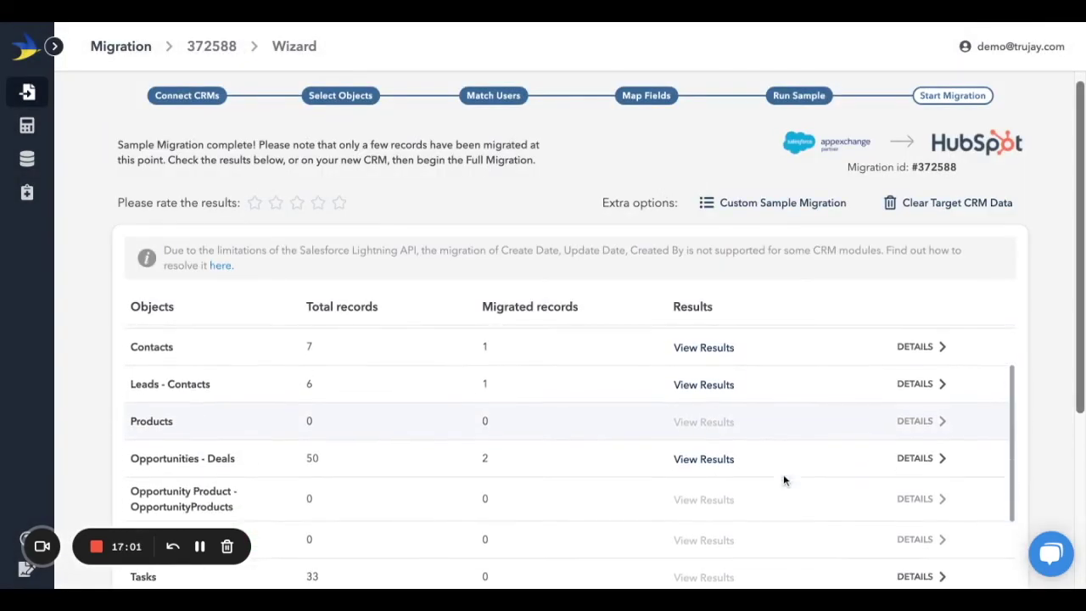
scroll(1052, 274, "down", 3)
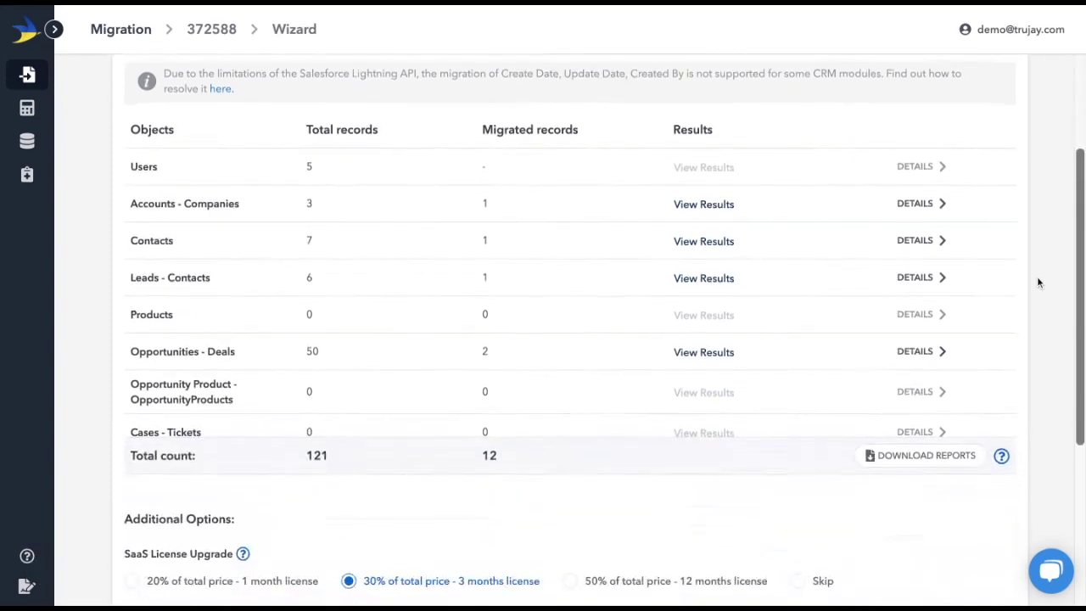
scroll(1037, 276, "down", 1)
scroll(1037, 280, "down", 2)
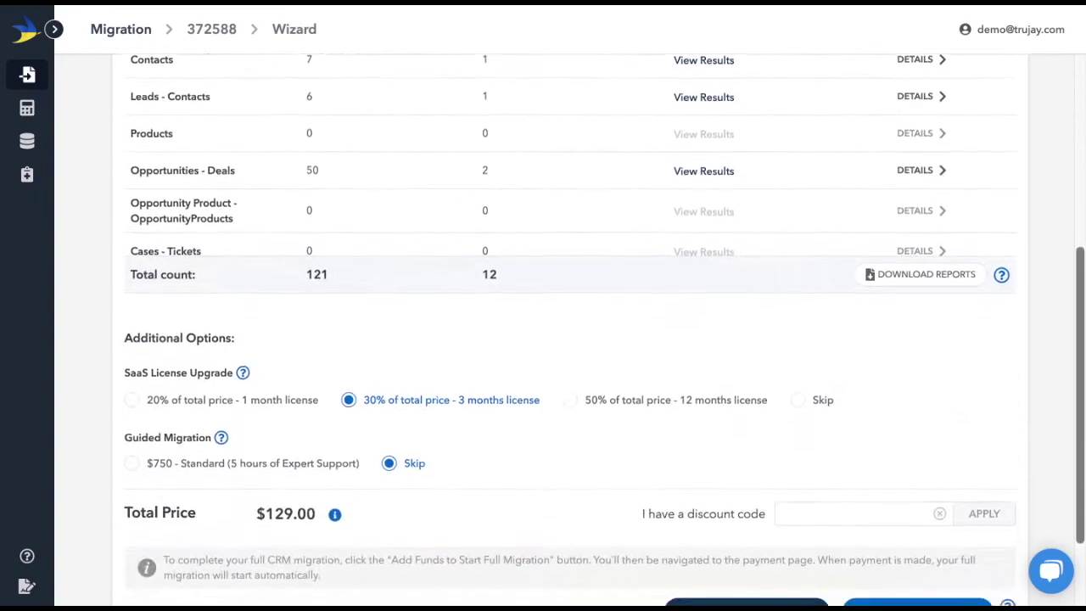
scroll(598, 331, "down", 1)
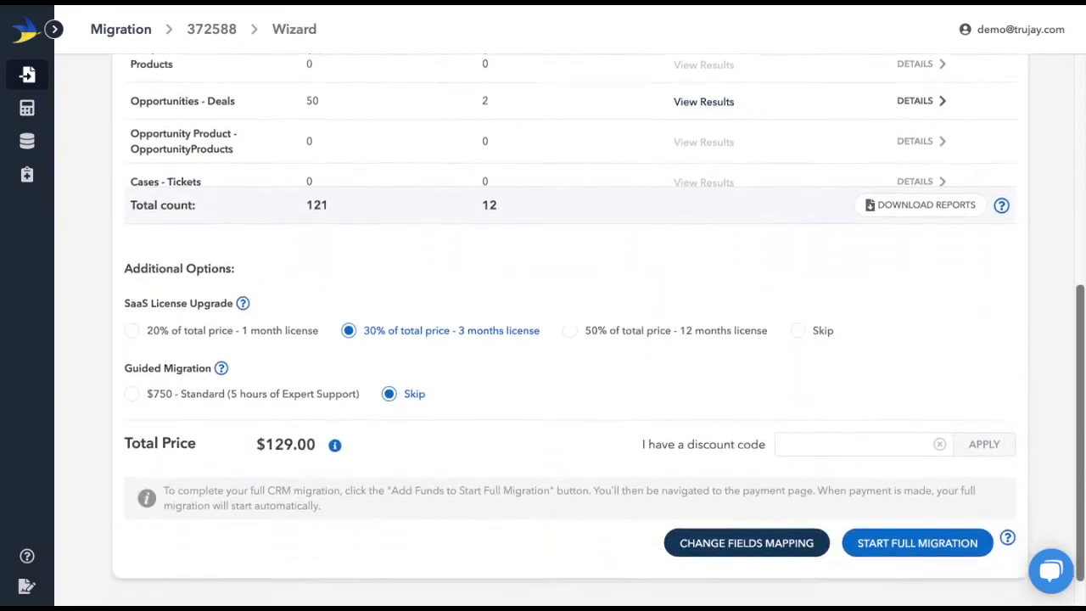